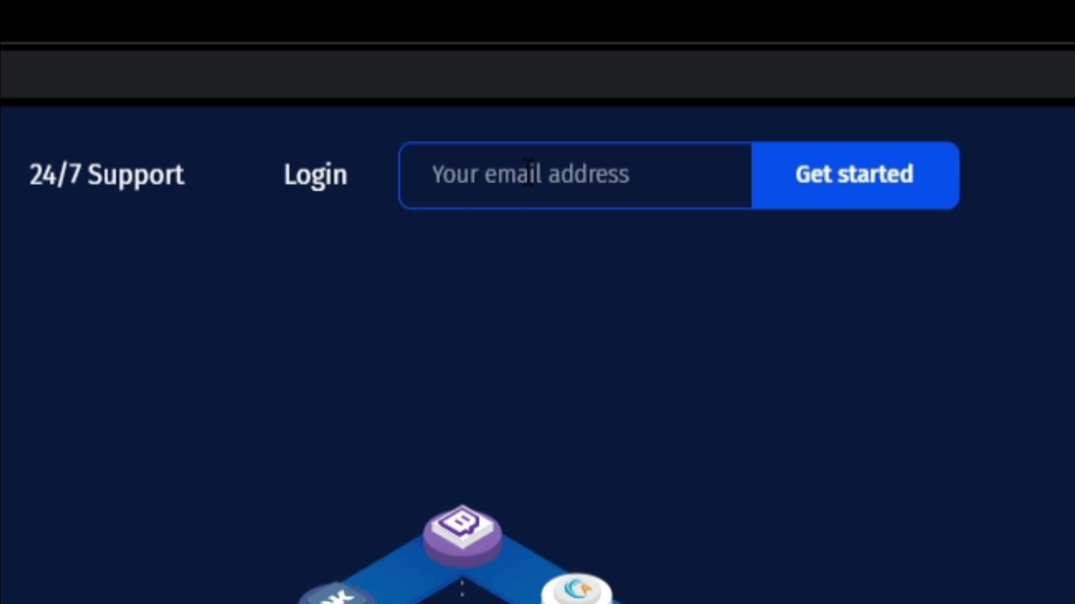
# Open the login page from the Castr homepage
pyautogui.click(528, 172)
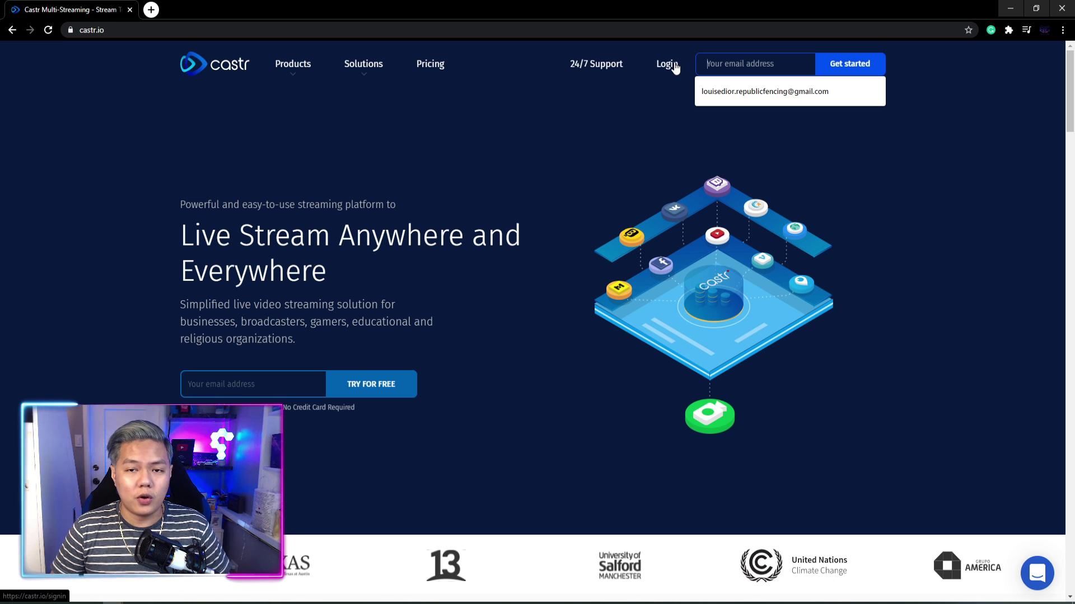
pyautogui.click(674, 66)
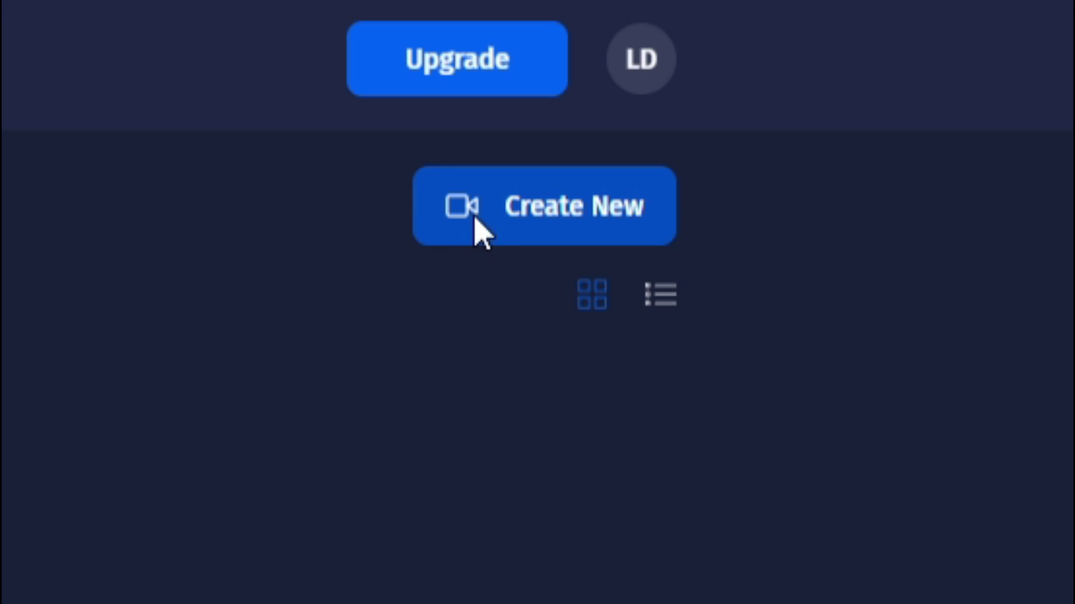
# Create a new multistream named BossLucio with Asia (Singapore) as the hosting region
pyautogui.click(475, 220)
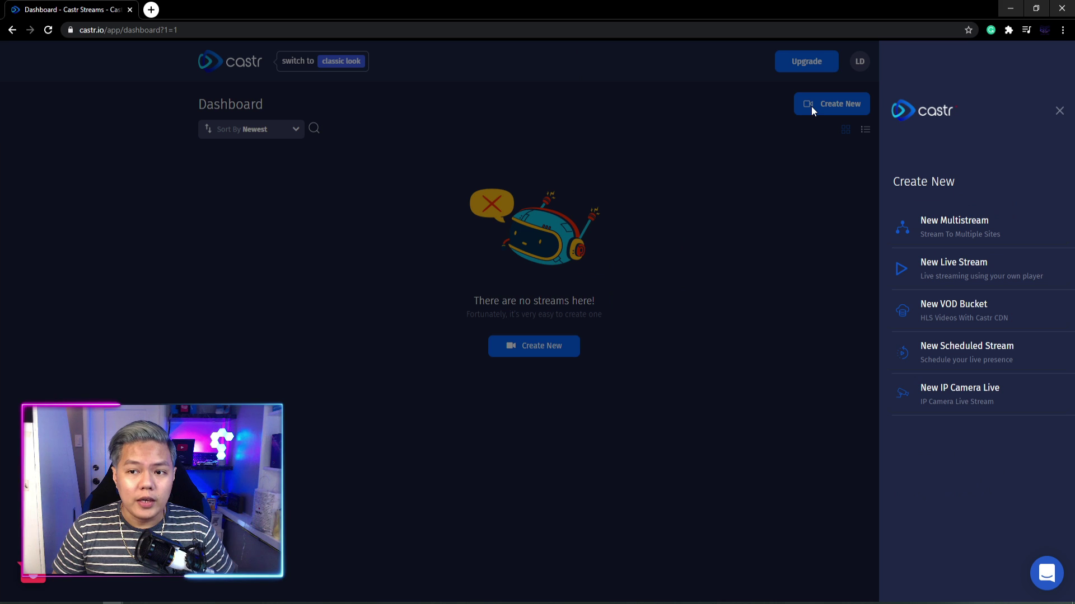
pyautogui.click(935, 236)
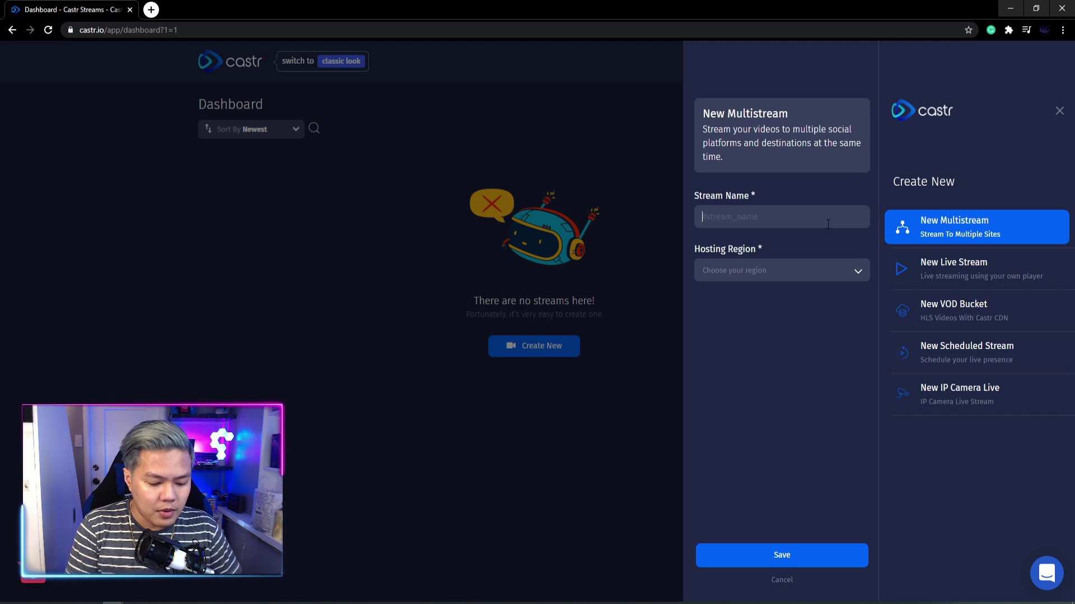
pyautogui.click(797, 273)
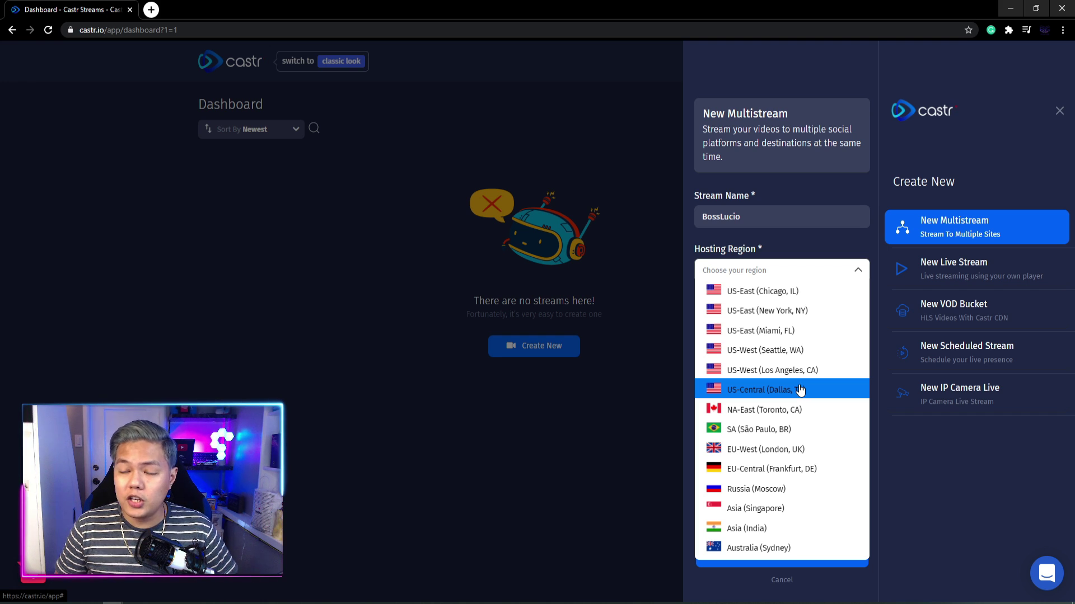
pyautogui.click(791, 511)
pyautogui.click(776, 556)
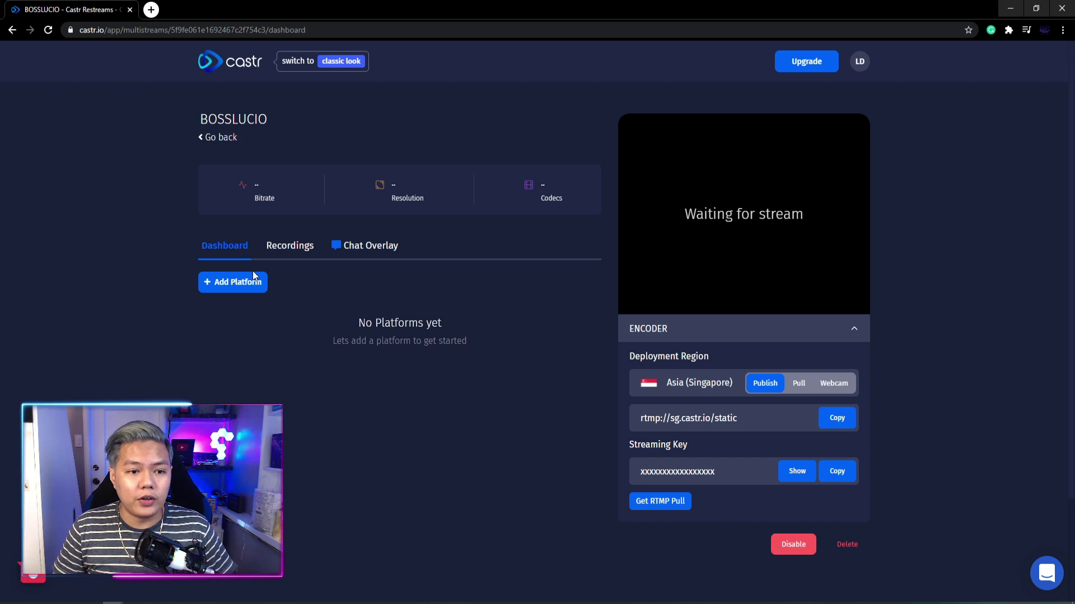
# Launch OBS Studio and open its Stream settings
pyautogui.scroll(-2, 367, 291)
pyautogui.scroll(2, 361, 240)
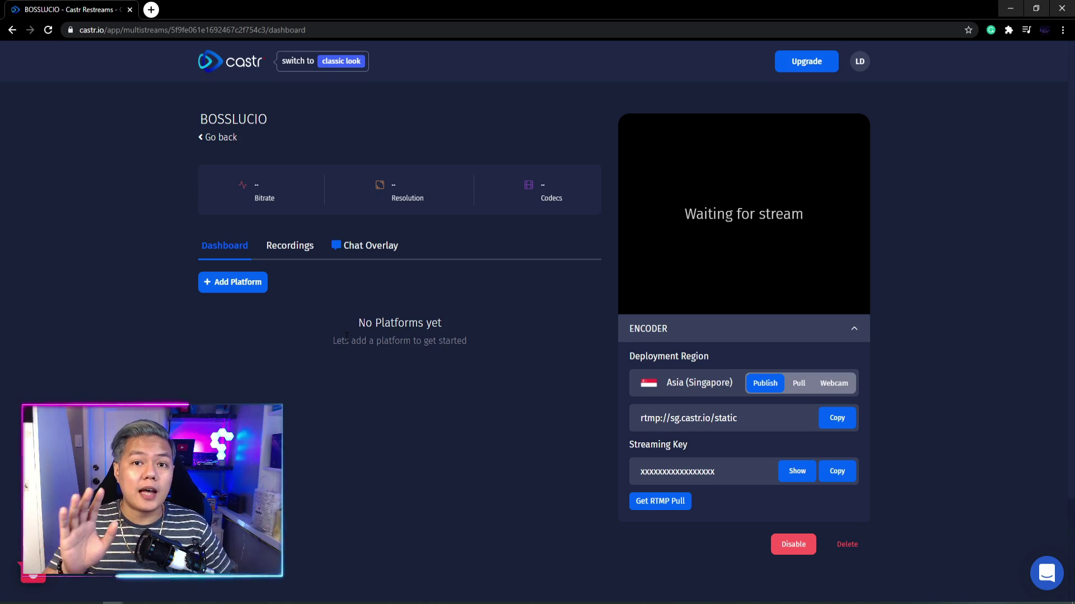
pyautogui.press('super')
pyautogui.write('obs')
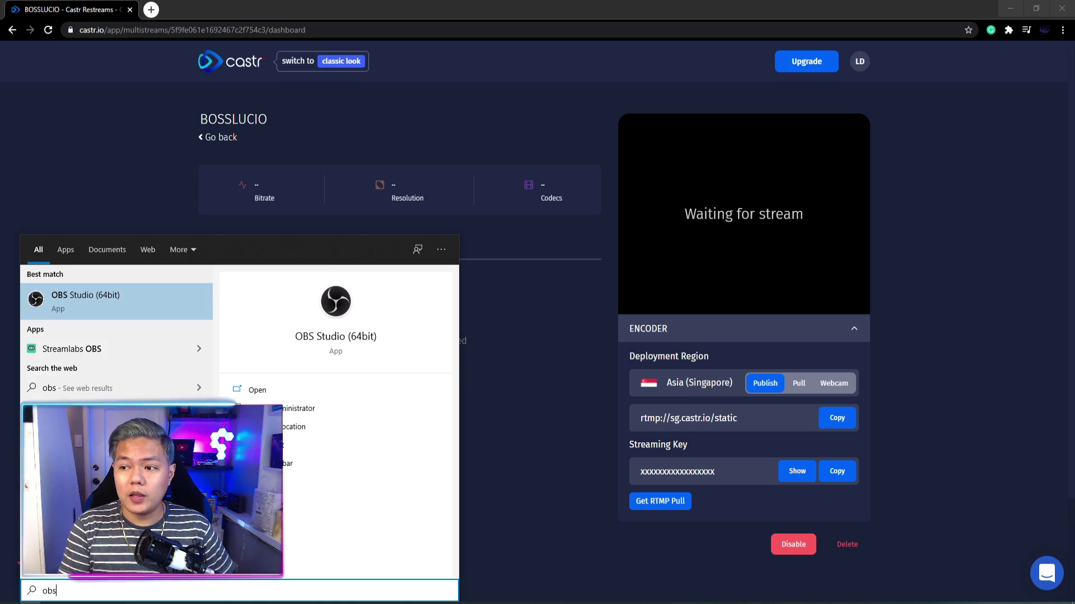
pyautogui.press('Return')
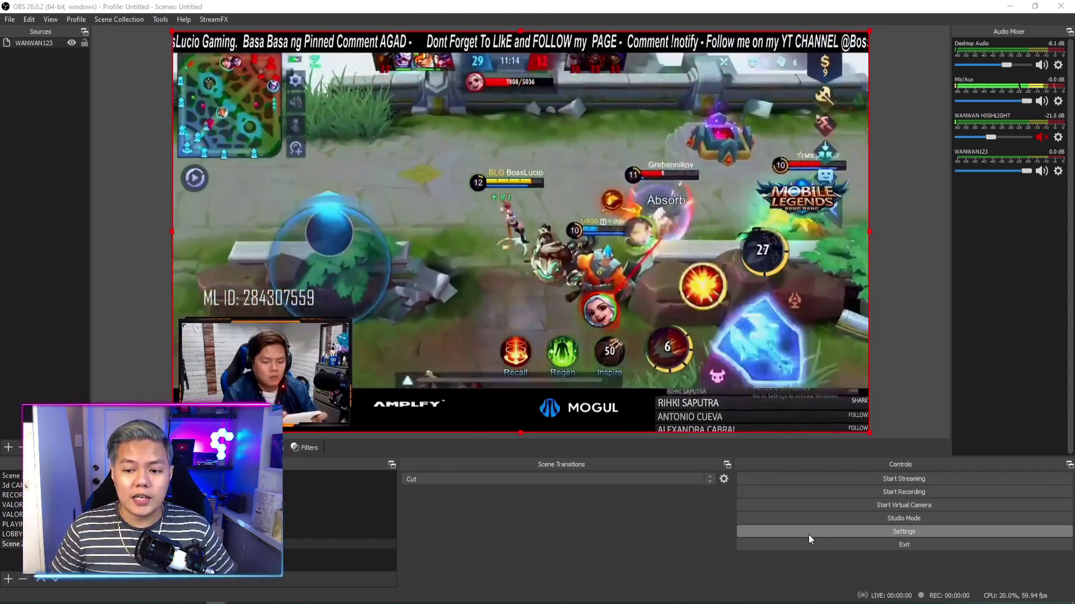
pyautogui.click(809, 535)
pyautogui.moveTo(621, 77); pyautogui.dragTo(677, 59)
pyautogui.click(429, 108)
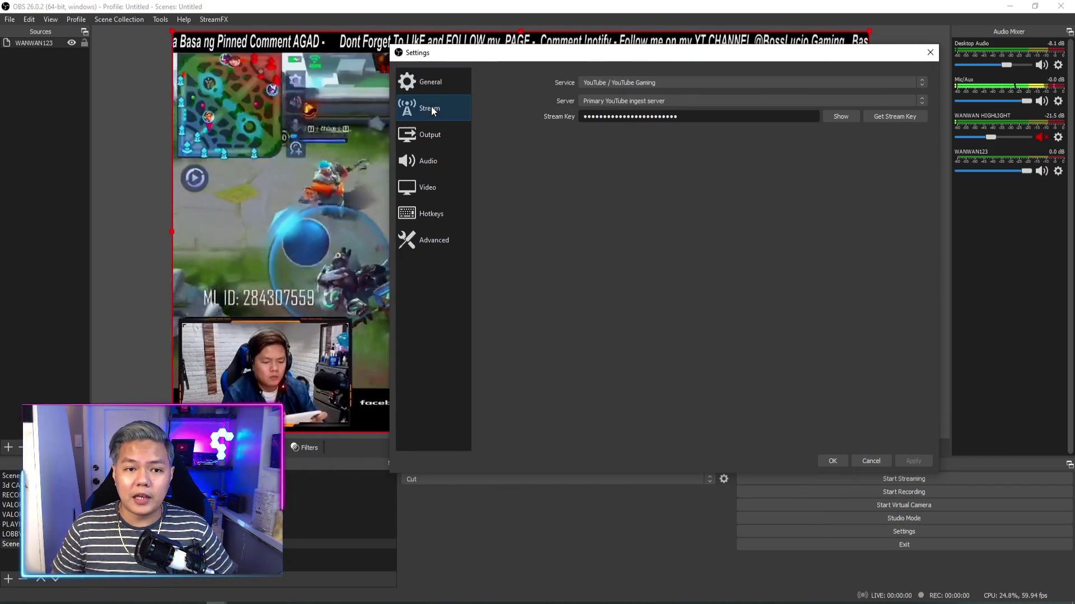
pyautogui.moveTo(609, 52); pyautogui.dragTo(569, 61)
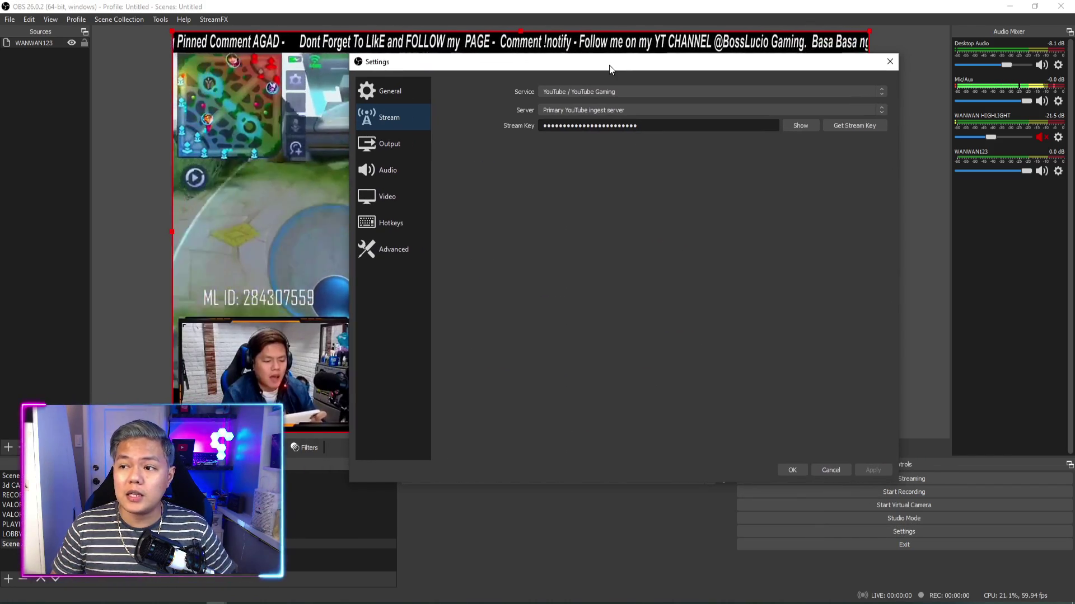
# Try Facebook Live and Twitch as the streaming service
pyautogui.click(608, 93)
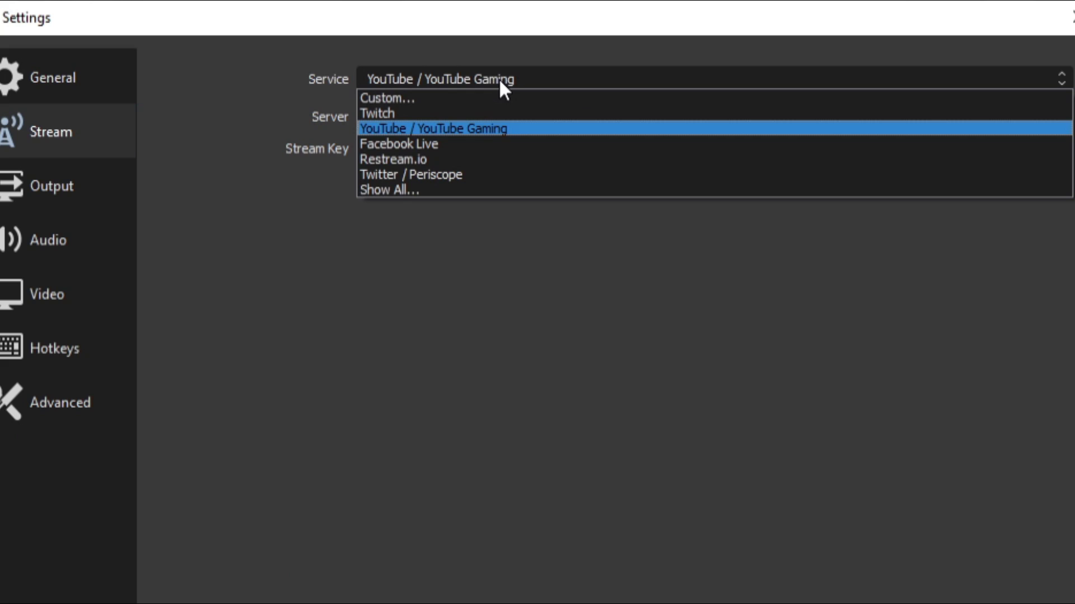
pyautogui.click(457, 144)
pyautogui.click(459, 79)
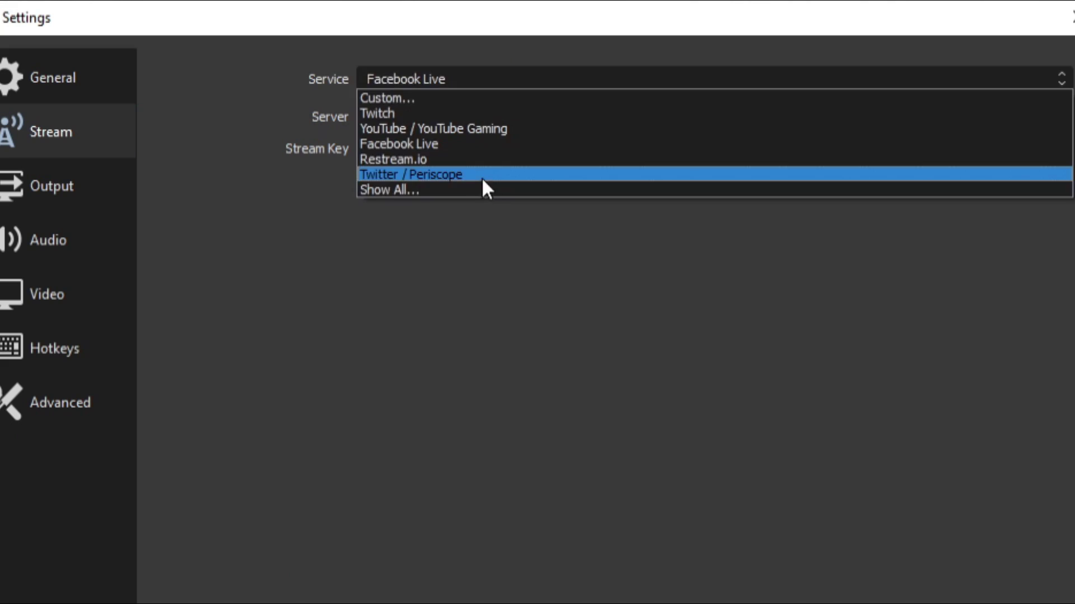
pyautogui.click(459, 112)
# Set the streaming service to Custom
pyautogui.click(471, 78)
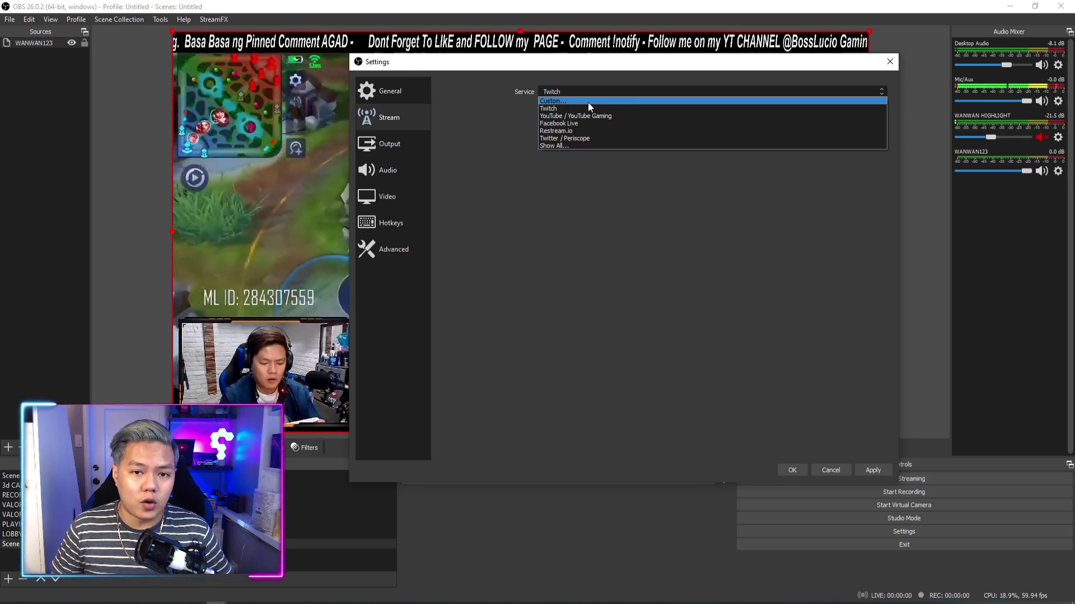
pyautogui.click(588, 102)
pyautogui.moveTo(585, 62); pyautogui.dragTo(540, 63)
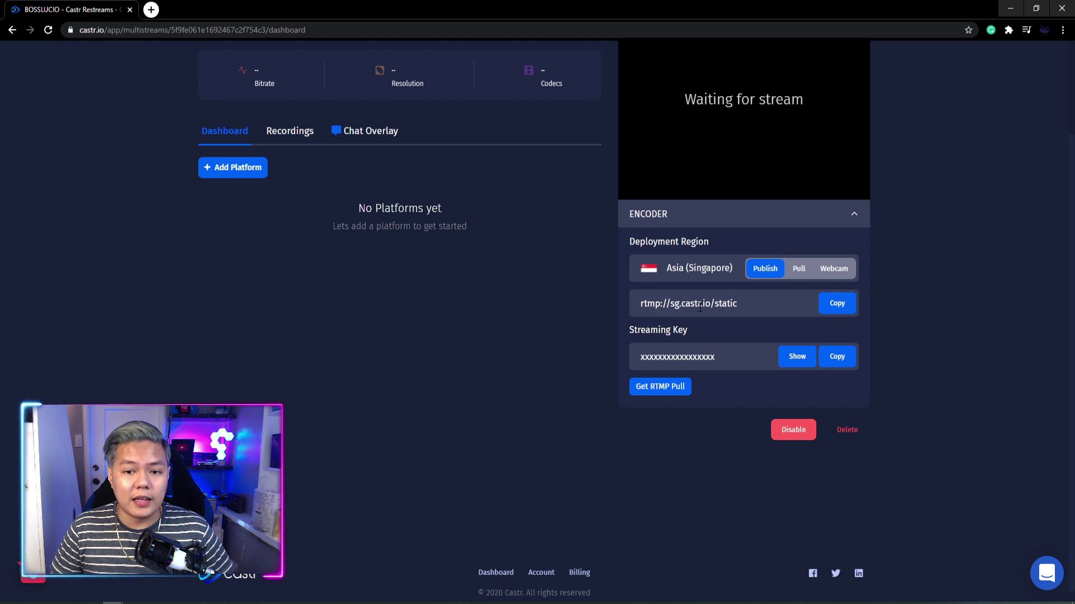
# Copy the server address rtmp://sg.castr.io/static from Castr and paste it as the server in OBS Studio's stream settings
pyautogui.scroll(1, 783, 335)
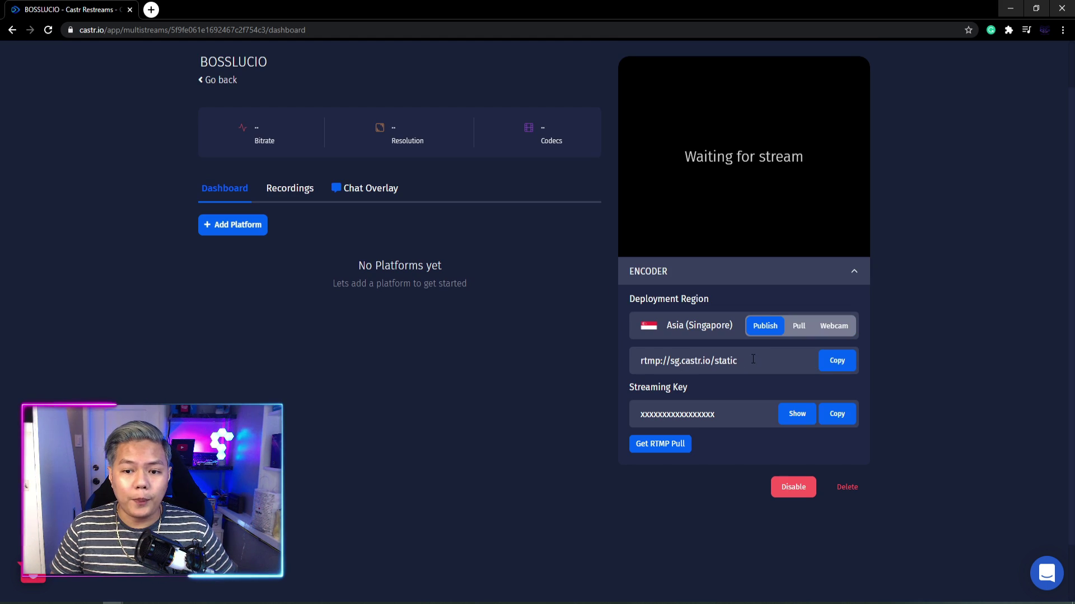
pyautogui.click(838, 363)
pyautogui.hotkey('alt', 'Tab')
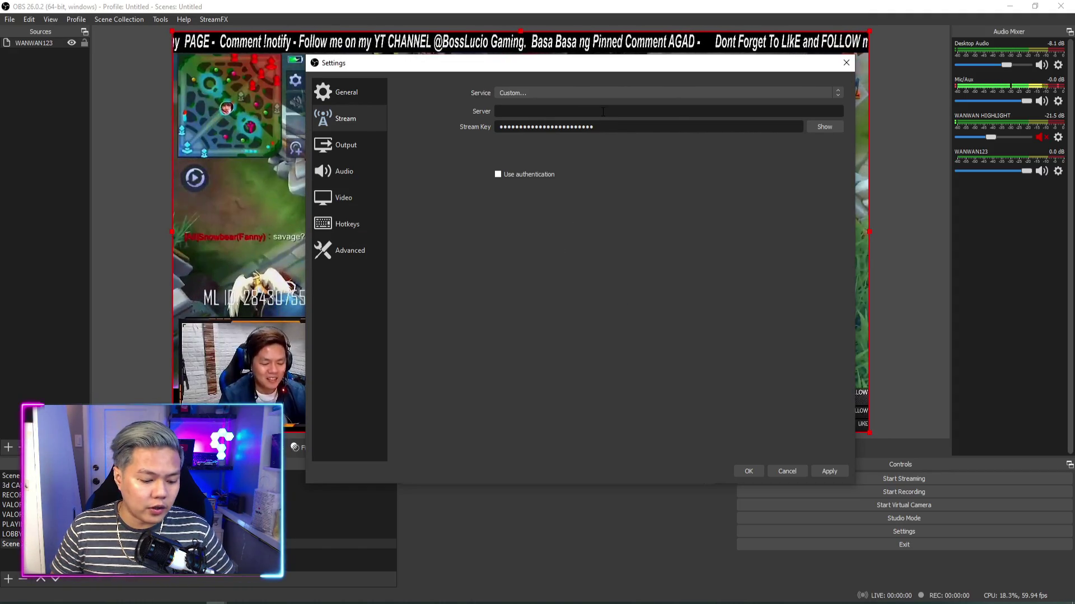
pyautogui.click(602, 111)
pyautogui.hotkey('ctrl', 'v')
# Copy the streaming key from Castr and replace the existing stream key in OBS Studio with it
pyautogui.click(602, 123)
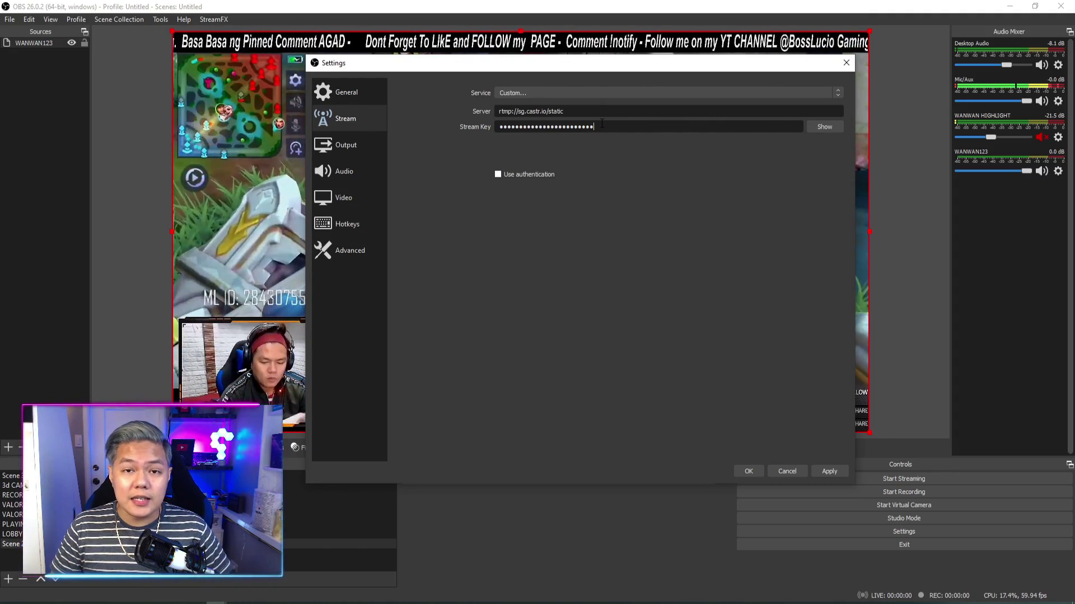
pyautogui.hotkey('alt', 'Tab')
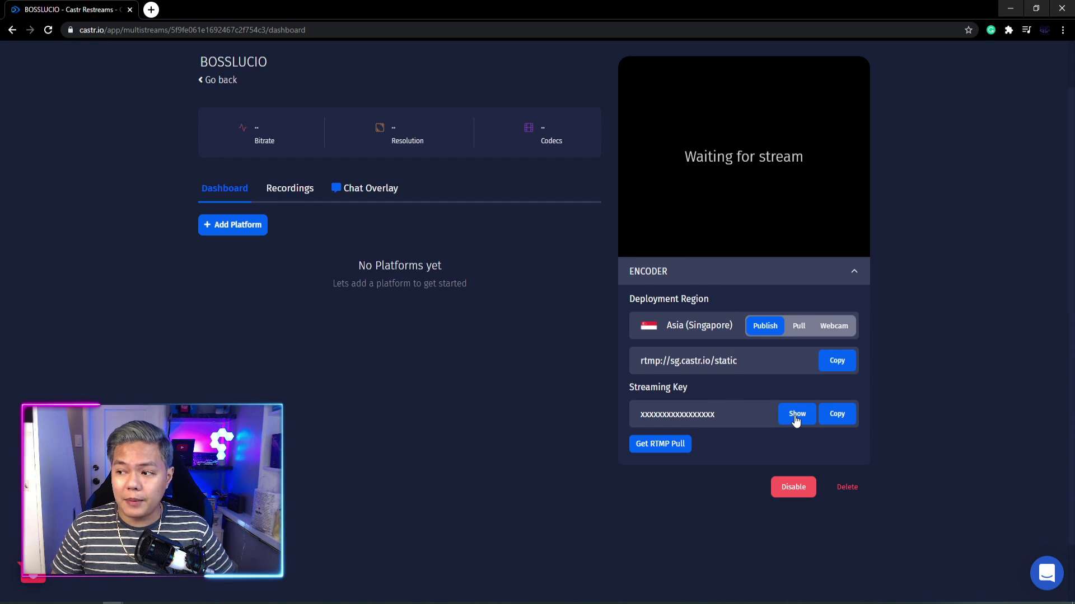
pyautogui.click(835, 419)
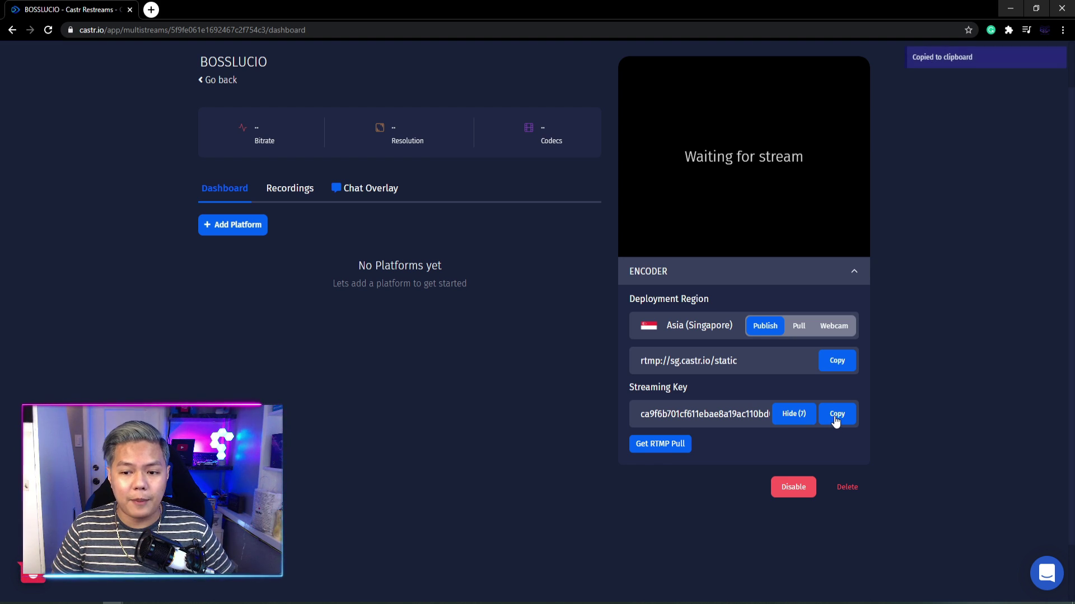
pyautogui.hotkey('alt', 'Tab')
pyautogui.hotkey('ctrl', 'a')
pyautogui.hotkey('ctrl', 'v')
# Apply the stream settings, close them and start streaming
pyautogui.click(829, 472)
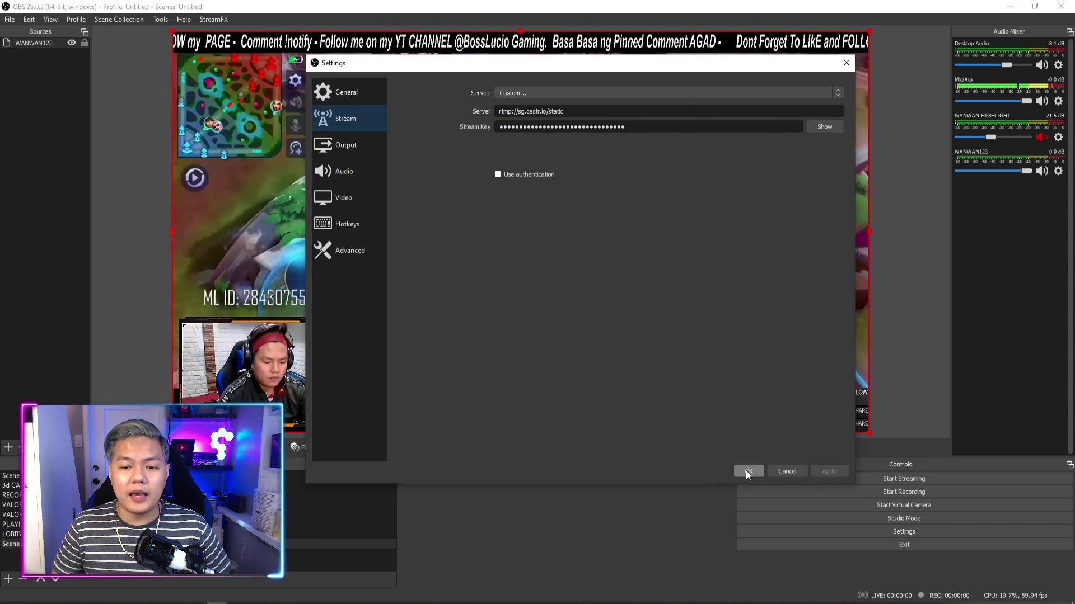
pyautogui.click(747, 470)
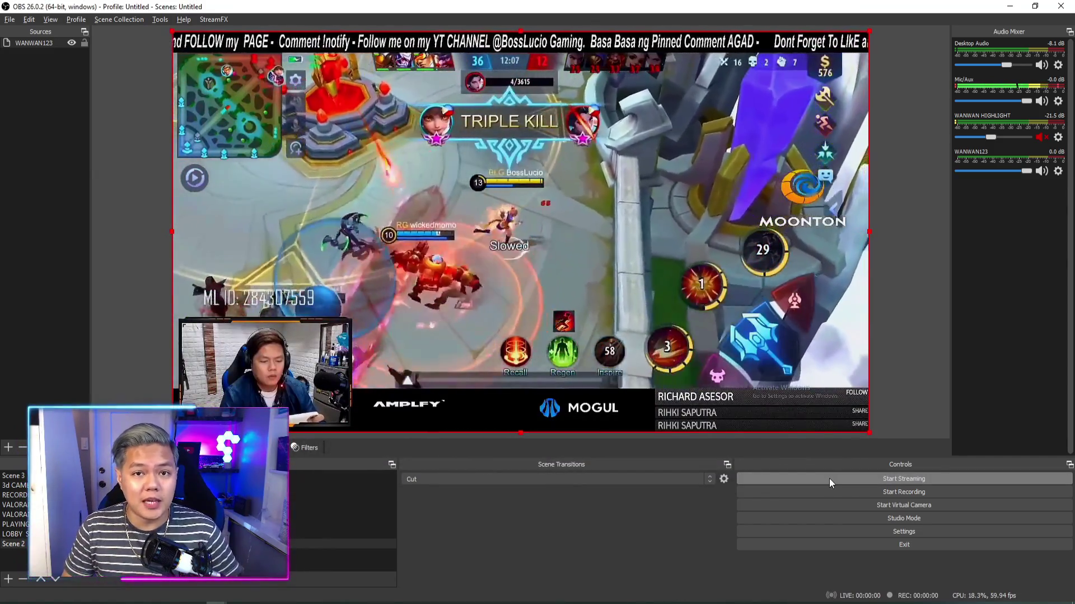
pyautogui.click(828, 480)
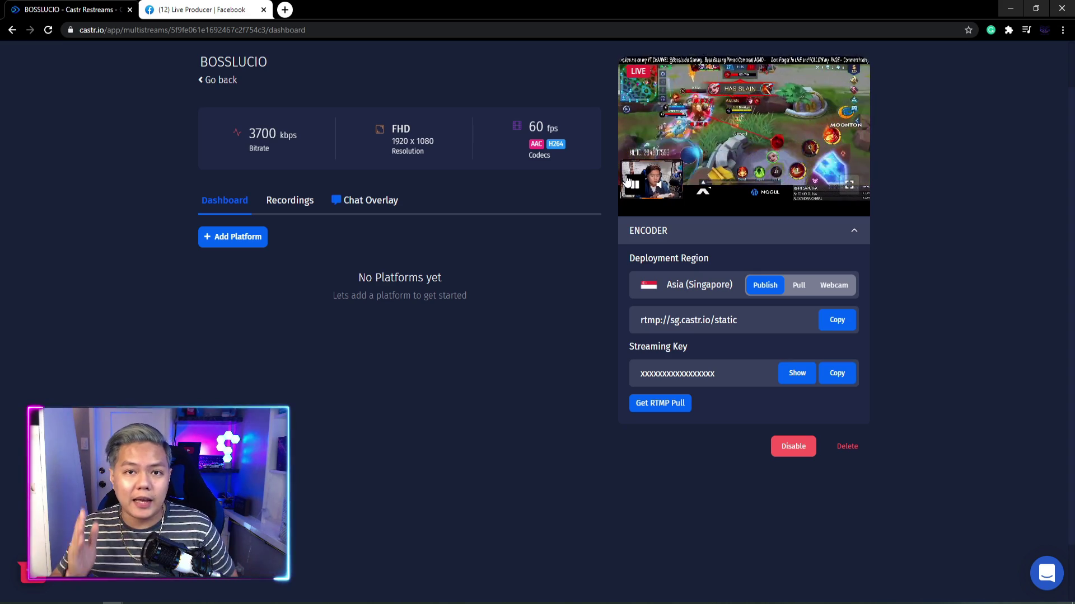
# In Castr, add Facebook Live as a new publishing platform and connect it through the Facebook account
pyautogui.click(222, 237)
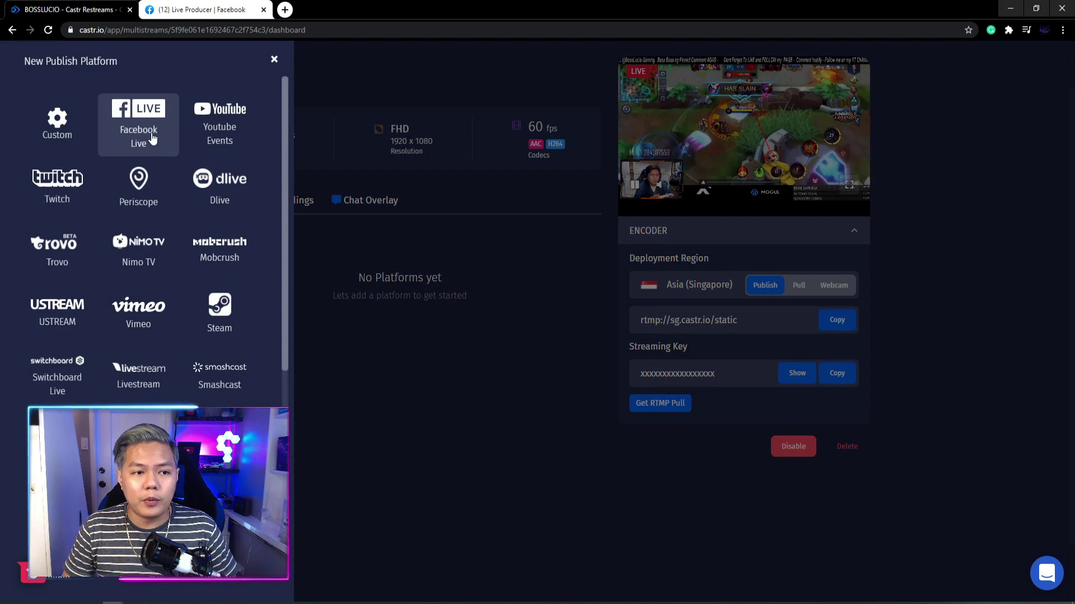
pyautogui.click(147, 134)
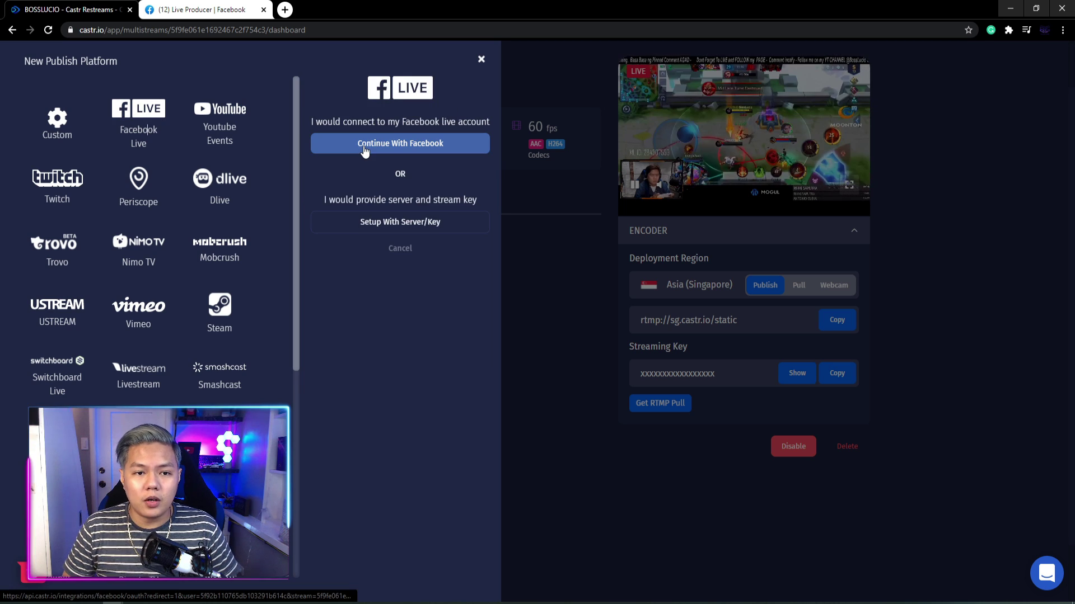
pyautogui.click(365, 147)
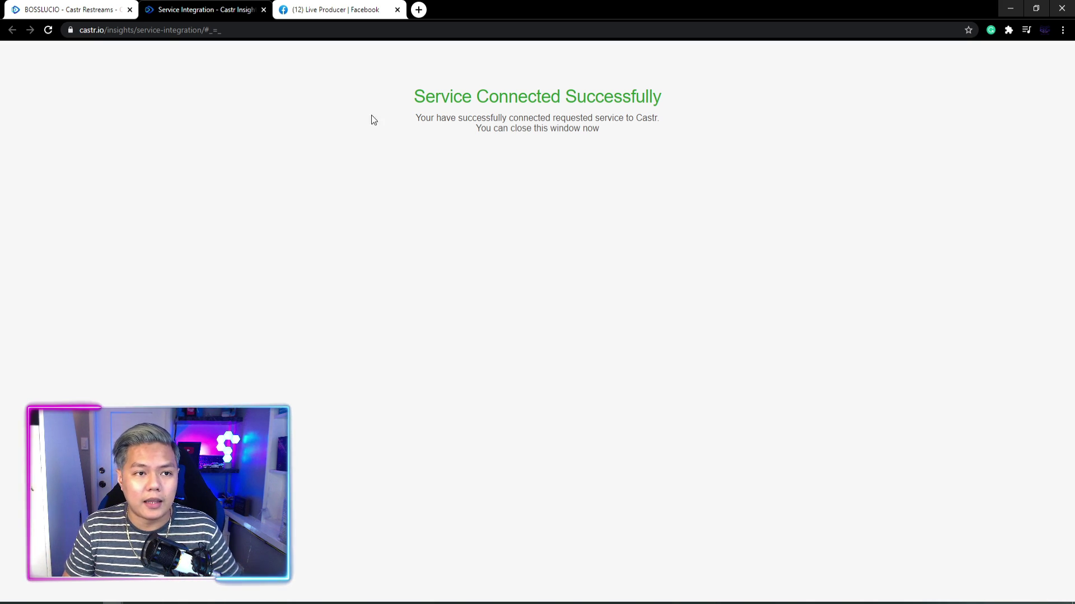
pyautogui.hotkey('ctrl', 'w')
# Choose the Luciophebe page as publishing channel, title the stream TEST STREAM, keep the default description and create the platform
pyautogui.scroll(-2, 439, 264)
pyautogui.scroll(2, 434, 271)
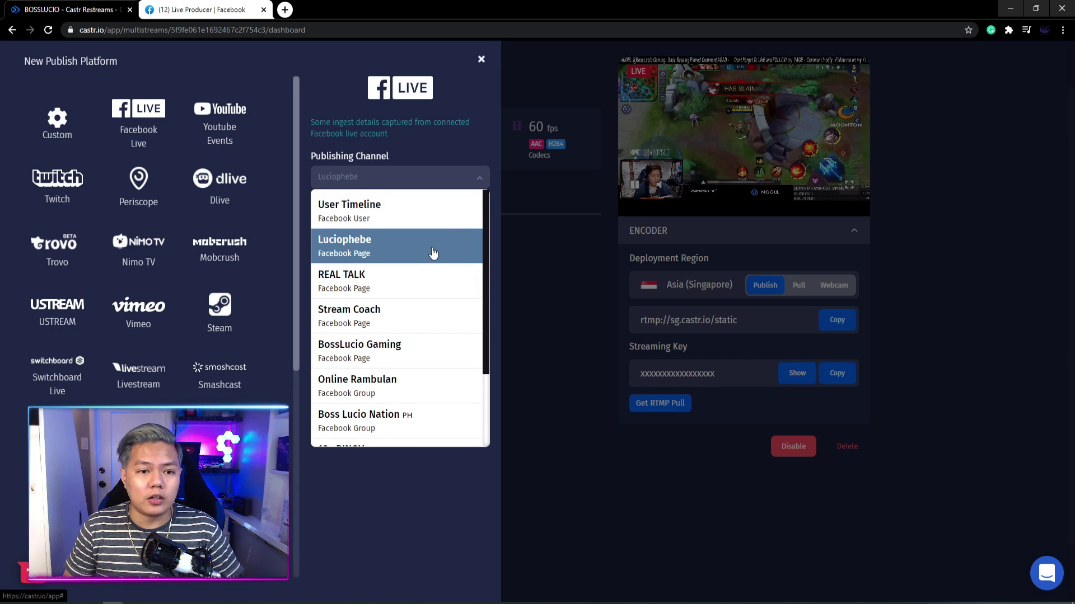
pyautogui.click(412, 261)
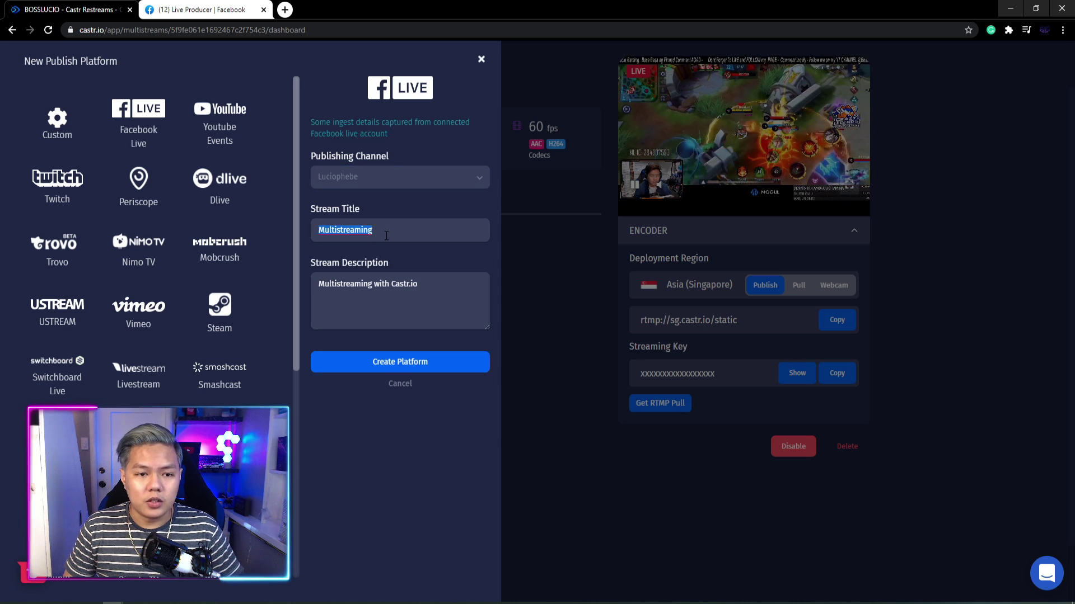
pyautogui.click(386, 236)
pyautogui.write('TEST STREAM')
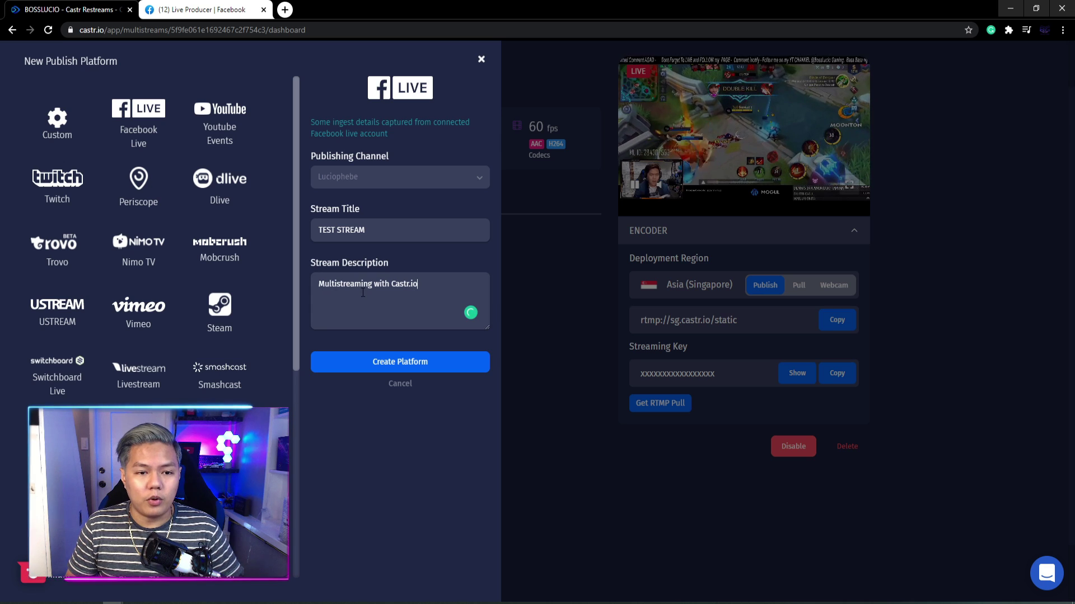
pyautogui.click(405, 294)
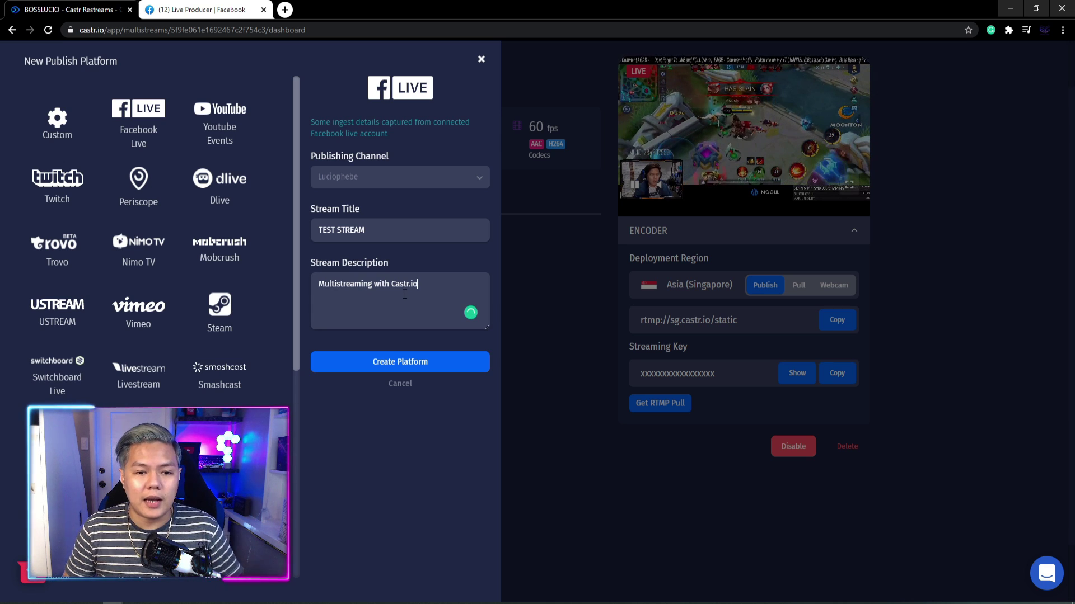
pyautogui.click(415, 367)
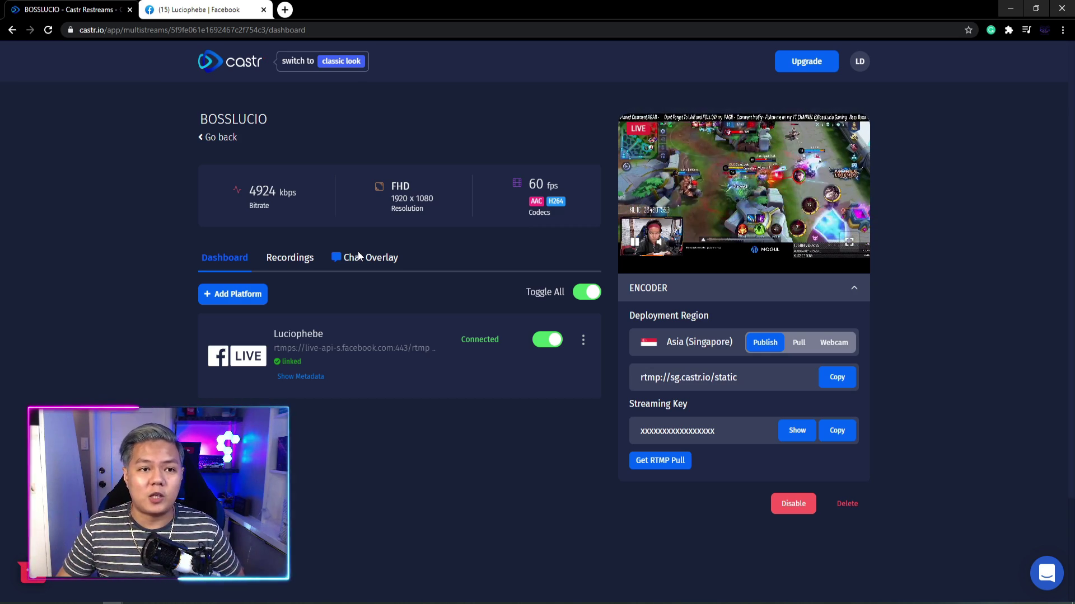
# Check the live stream post on the Luciophebe Facebook page
pyautogui.hotkey('ctrl', 'Tab')
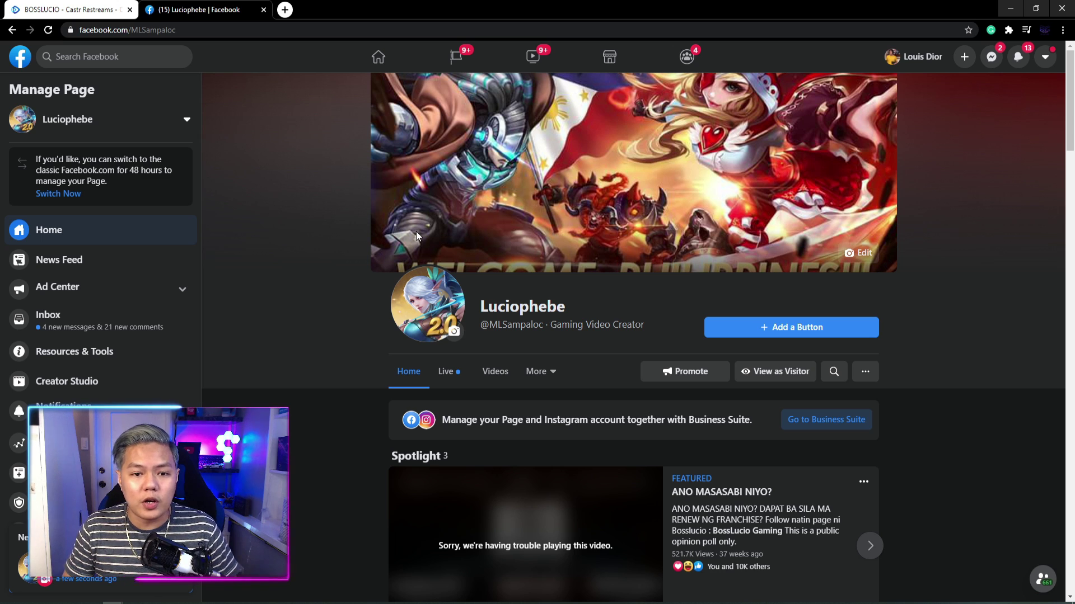
pyautogui.scroll(-7, 392, 236)
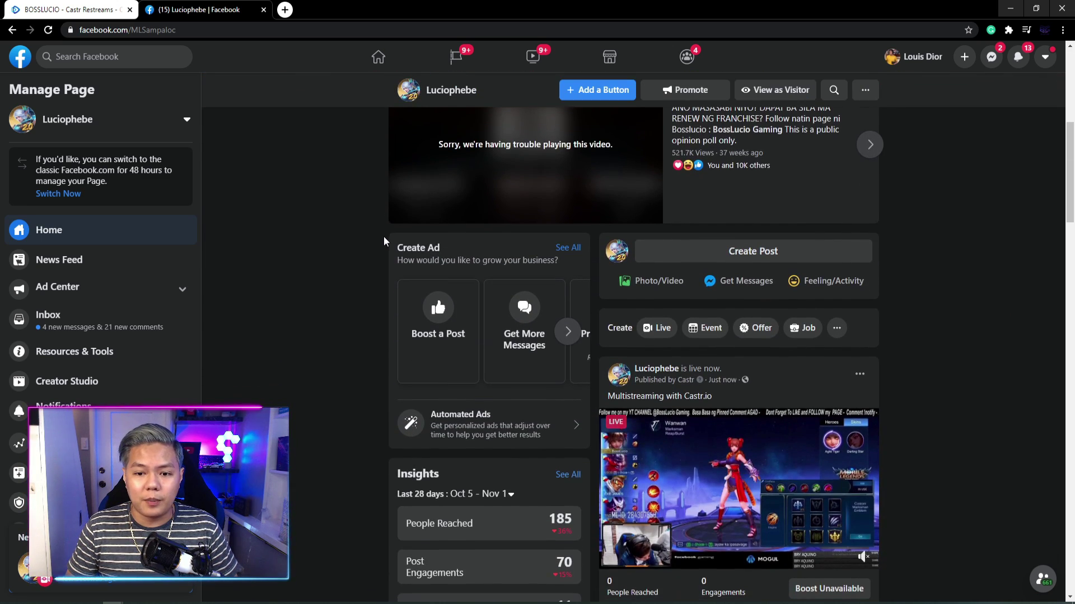
pyautogui.scroll(-2, 384, 236)
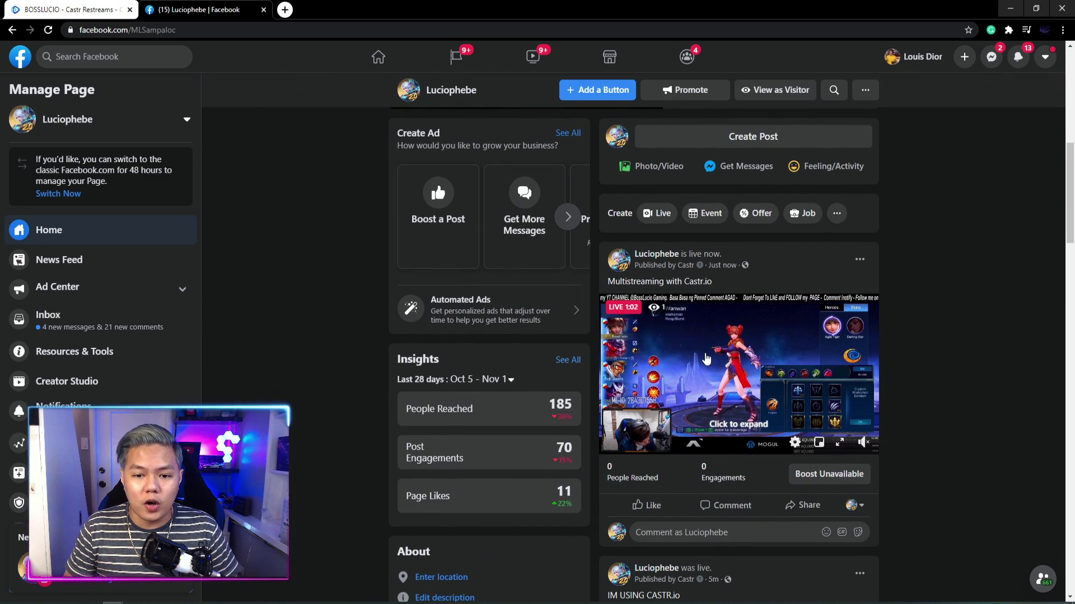
pyautogui.scroll(-1, 688, 314)
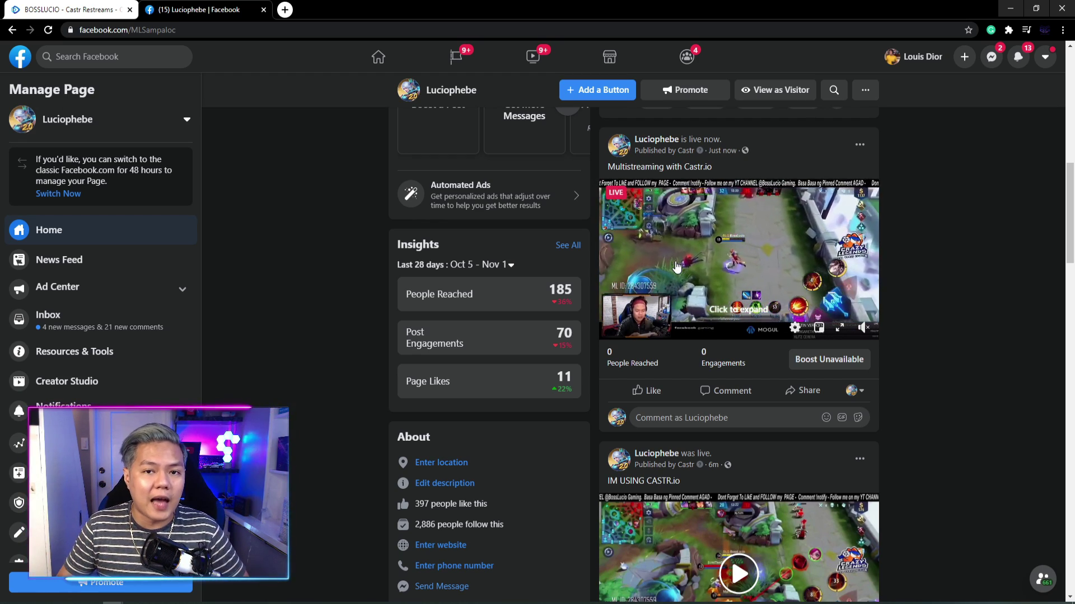
# Open the Live Dashboard in Creator Studio and review the latest stream's details and stream information
pyautogui.click(286, 10)
pyautogui.click(285, 50)
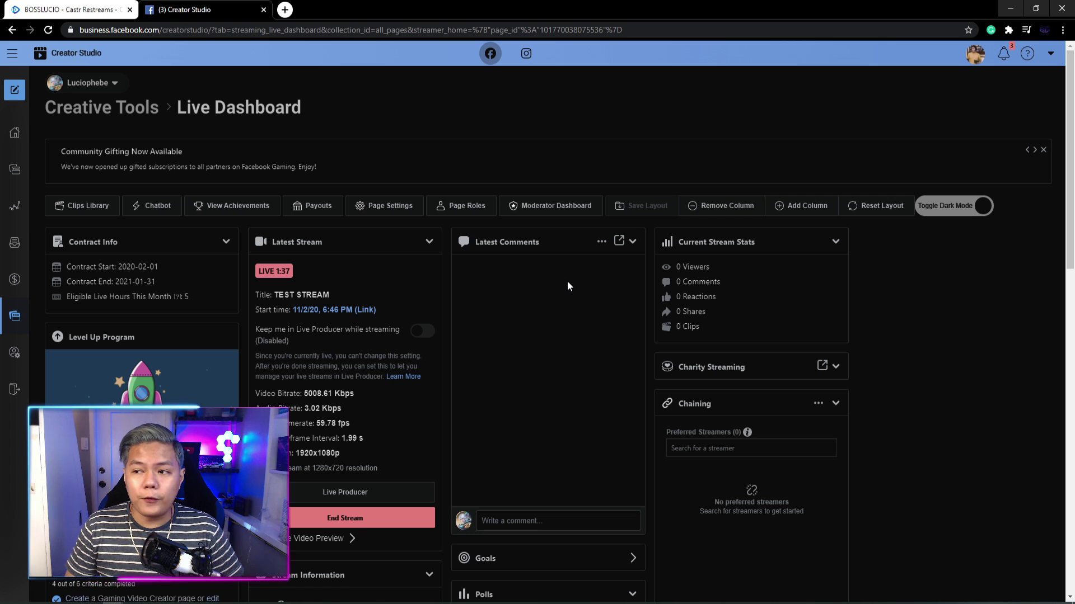
pyautogui.scroll(-1, 568, 280)
pyautogui.scroll(1, 568, 281)
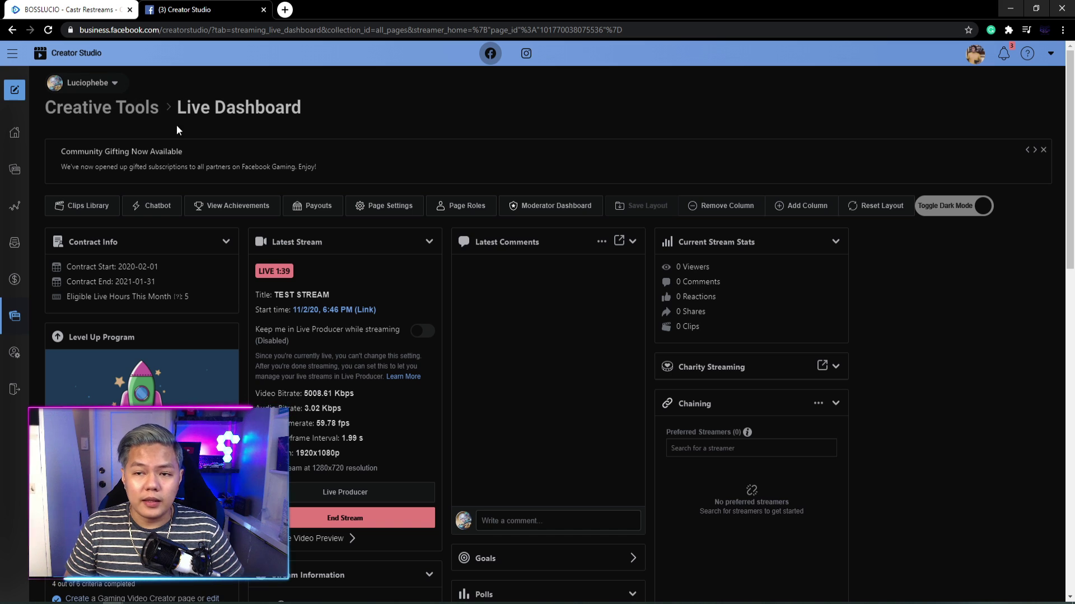
pyautogui.scroll(-2, 359, 206)
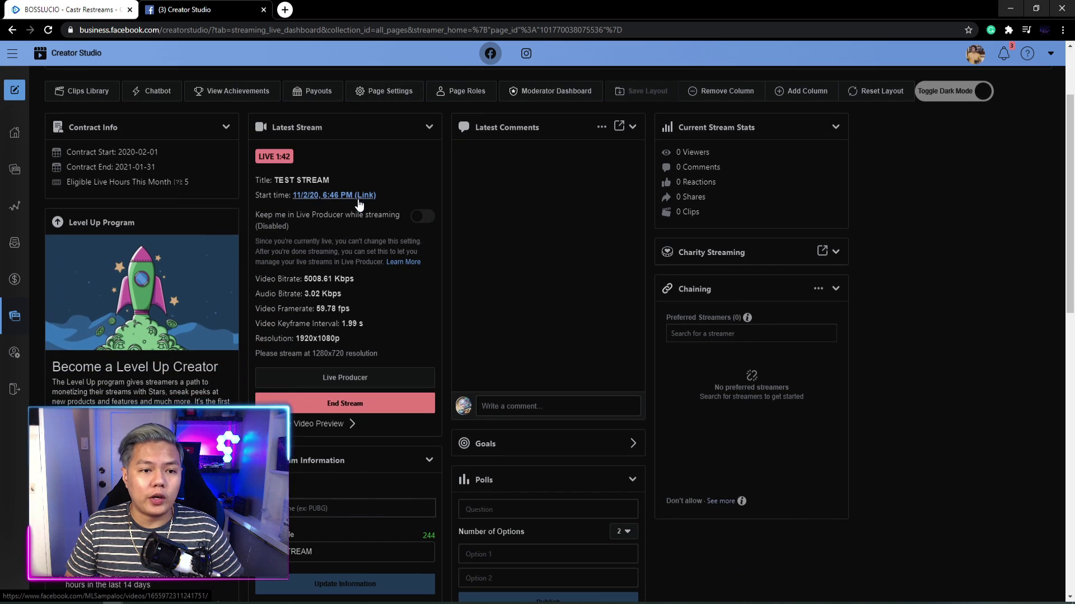
pyautogui.scroll(-3, 242, 197)
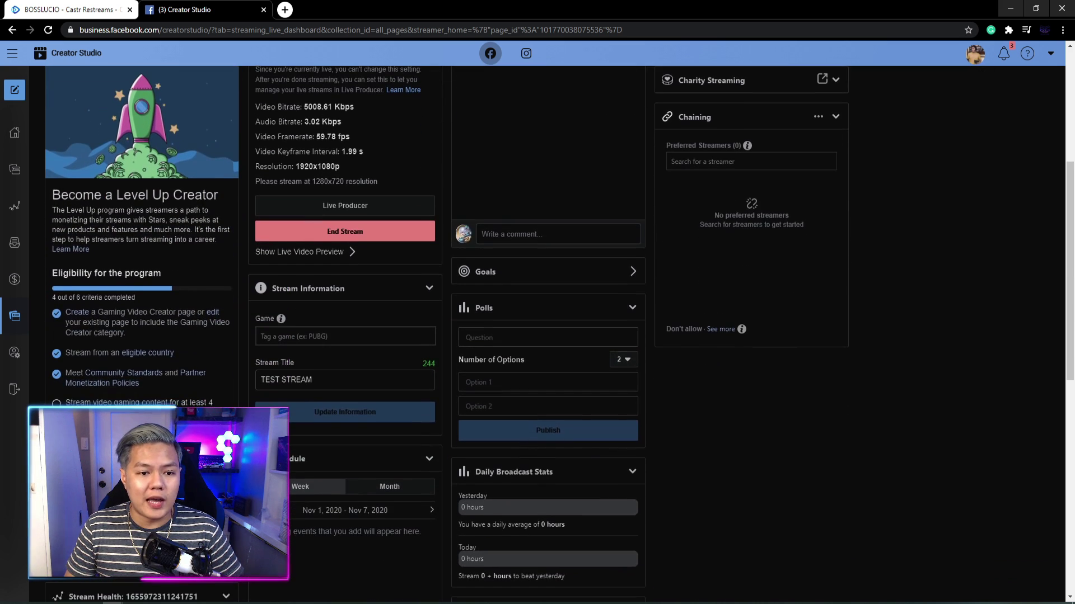
# Open the running stream in Live Producer, show its gaming dashboard and save the post with the title TEST STREAM
pyautogui.click(346, 207)
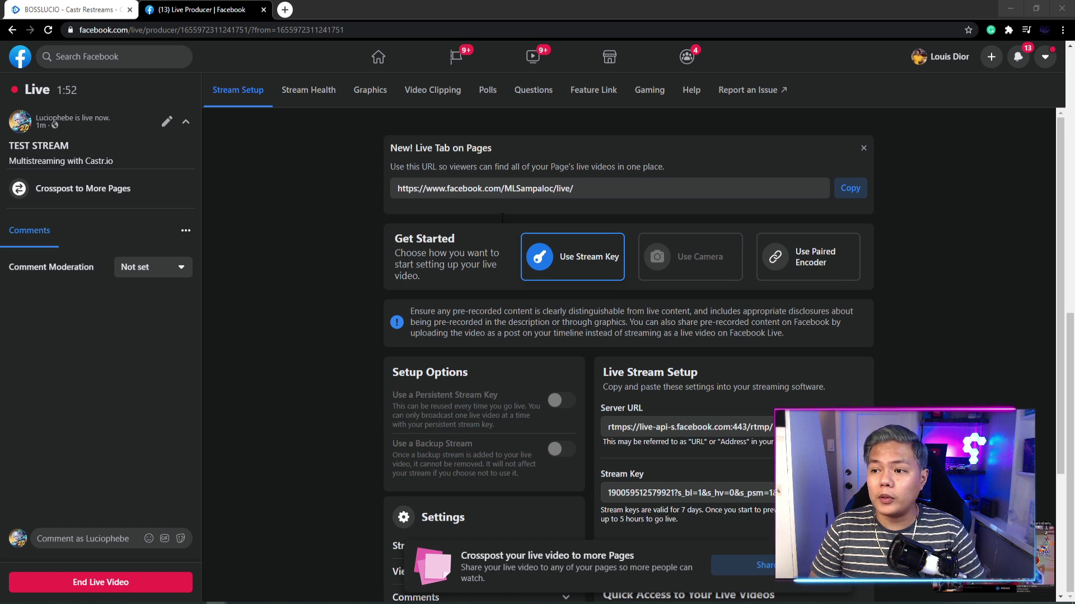
pyautogui.click(649, 89)
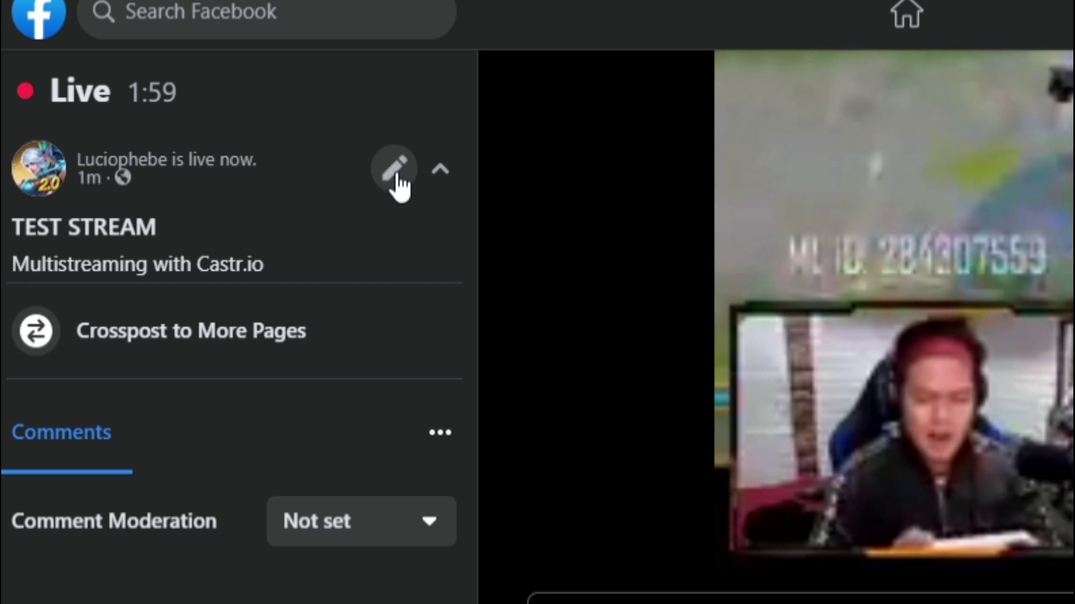
pyautogui.click(168, 123)
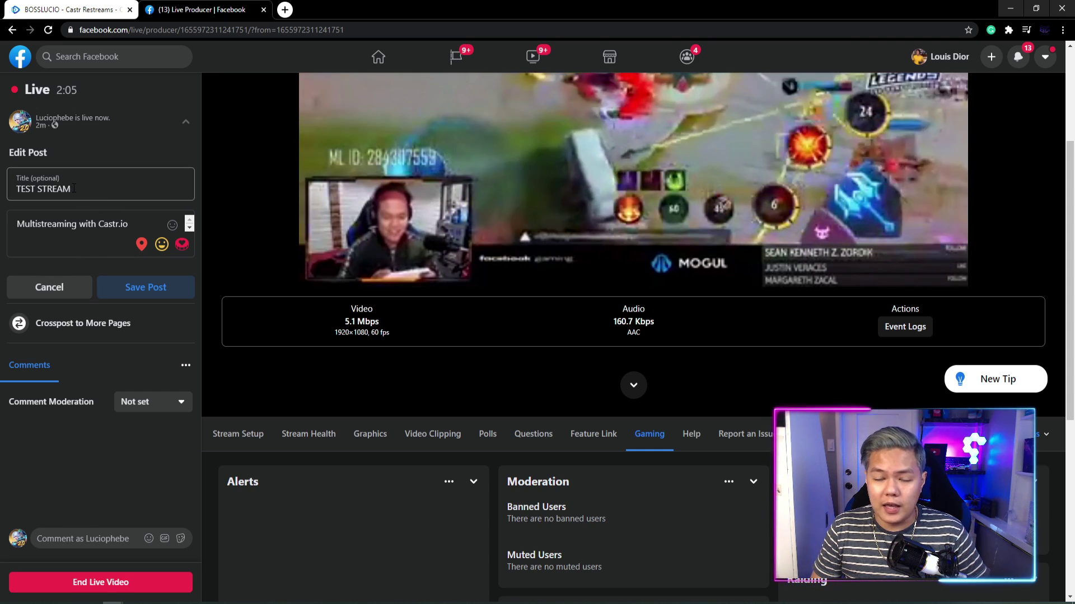
pyautogui.click(134, 287)
# Tag the live stream with the game Mobile Legends and check the live post on the Luciophebe Facebook page
pyautogui.scroll(-3, 375, 288)
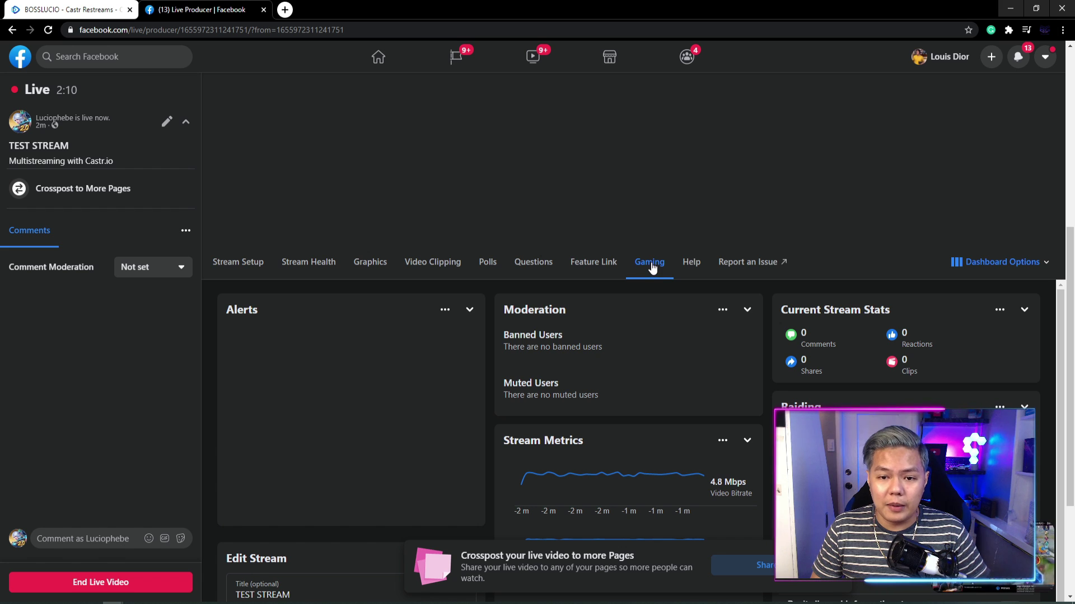
pyautogui.scroll(-2, 328, 399)
pyautogui.scroll(-2, 313, 464)
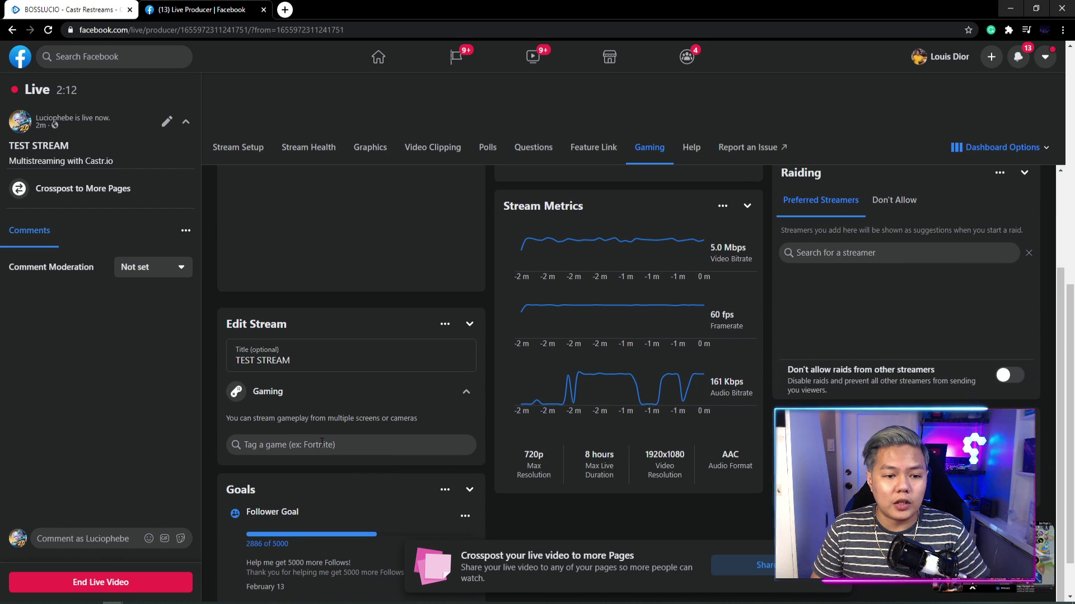
pyautogui.scroll(-1, 312, 397)
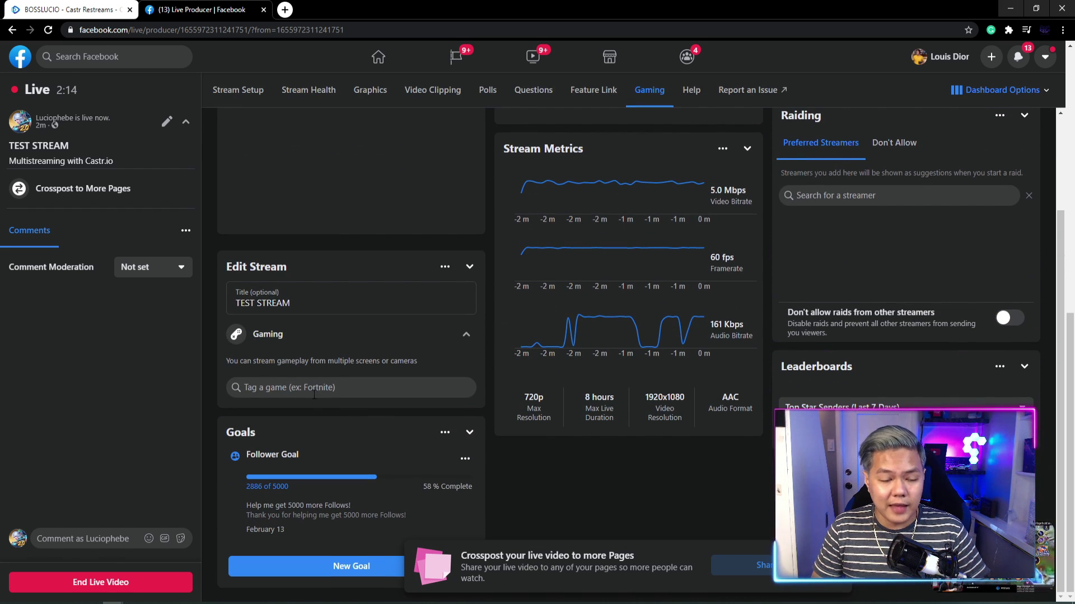
pyautogui.write('mobil')
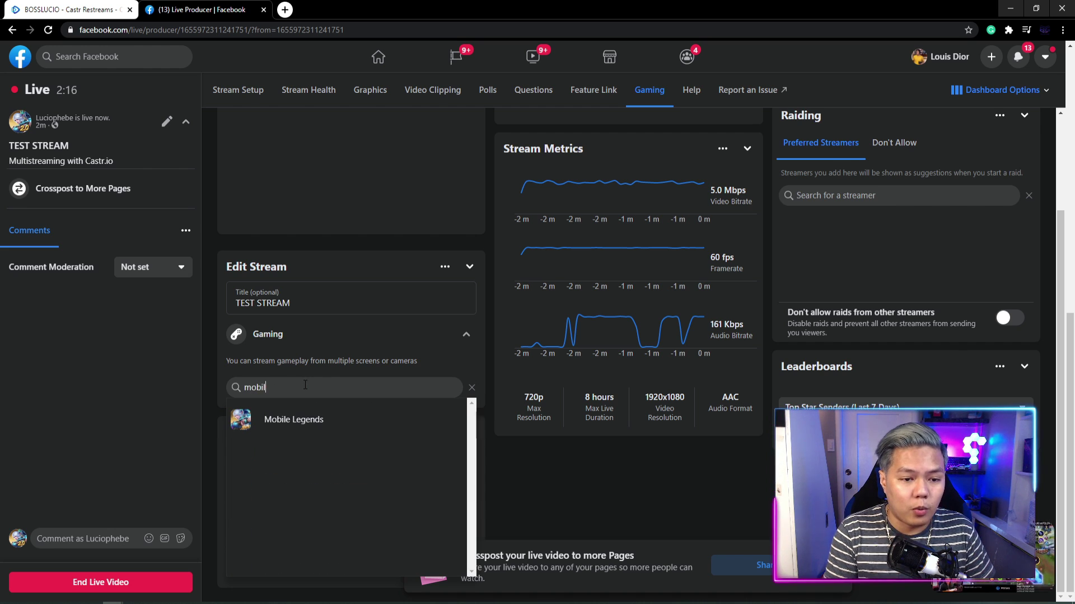
pyautogui.click(343, 404)
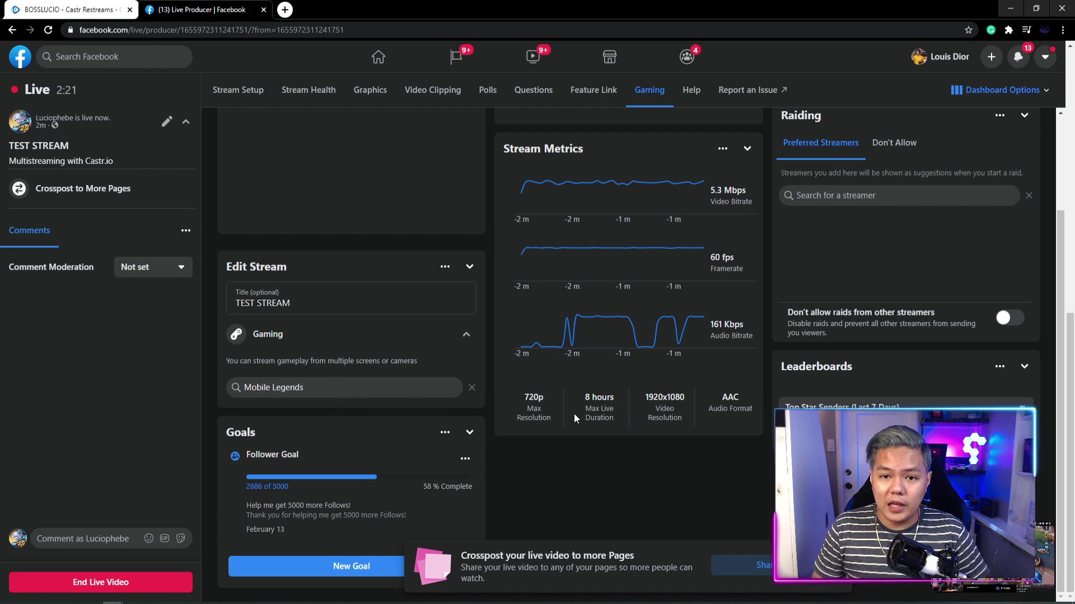
pyautogui.scroll(4, 575, 417)
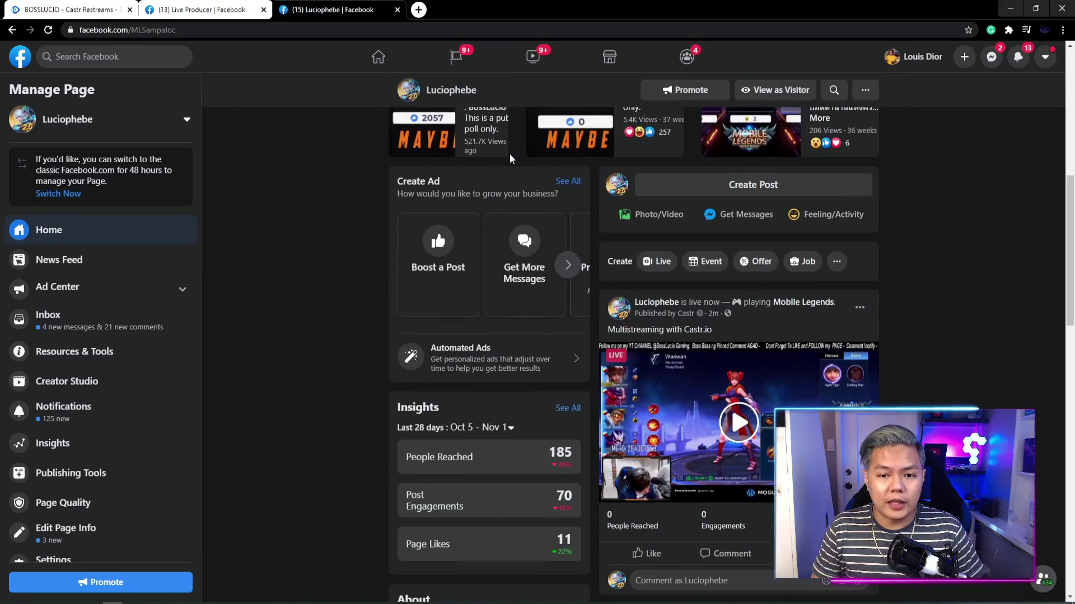
pyautogui.scroll(-1, 808, 182)
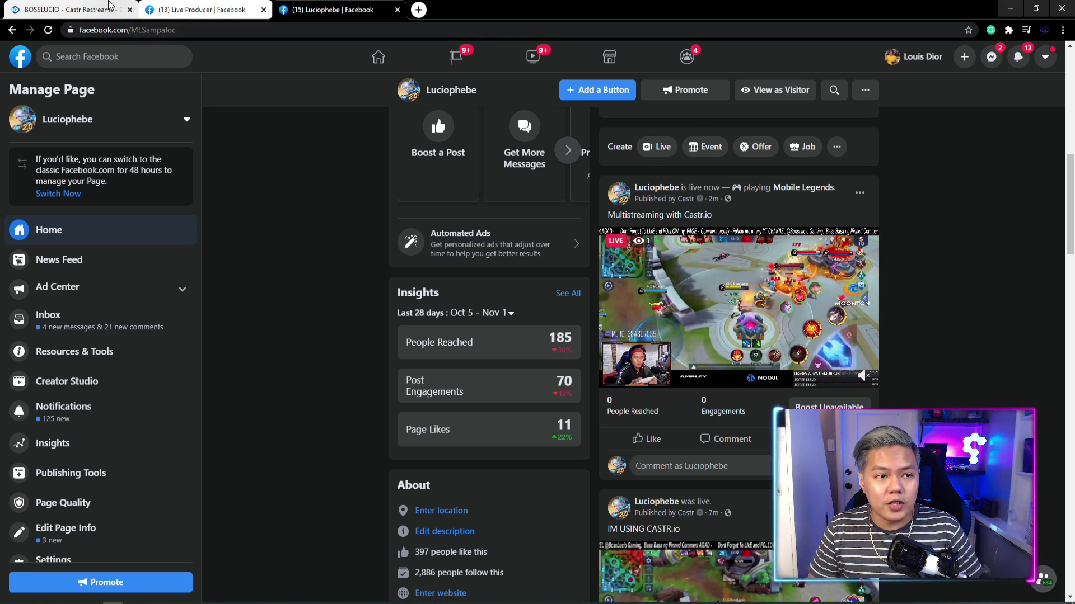
# In Castr, add YouTube Events as a new publishing platform for the TEST LIVE STREAM event
pyautogui.click(86, 8)
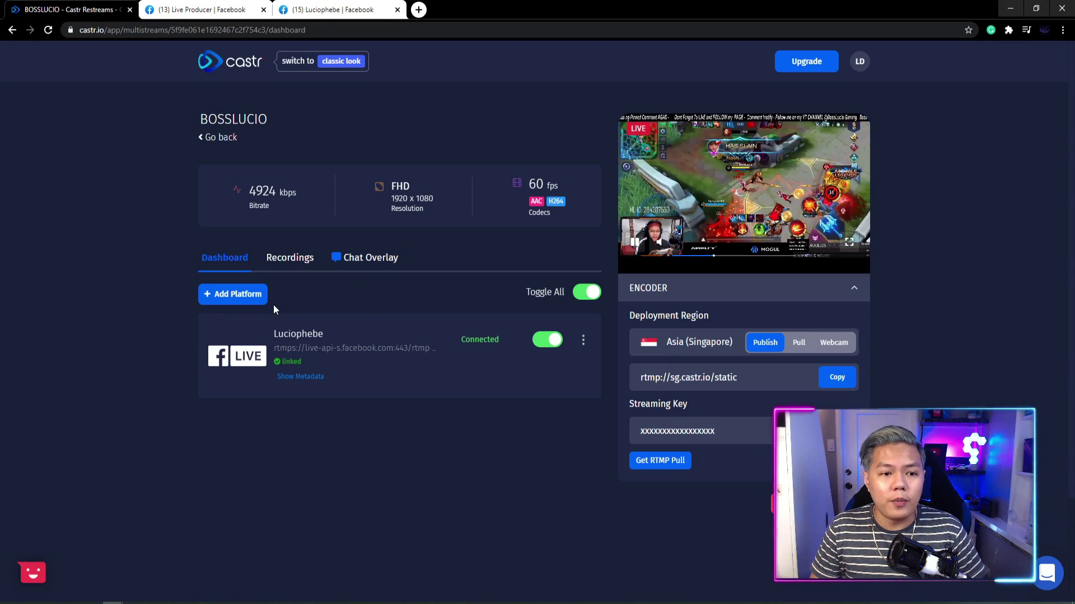
pyautogui.click(243, 297)
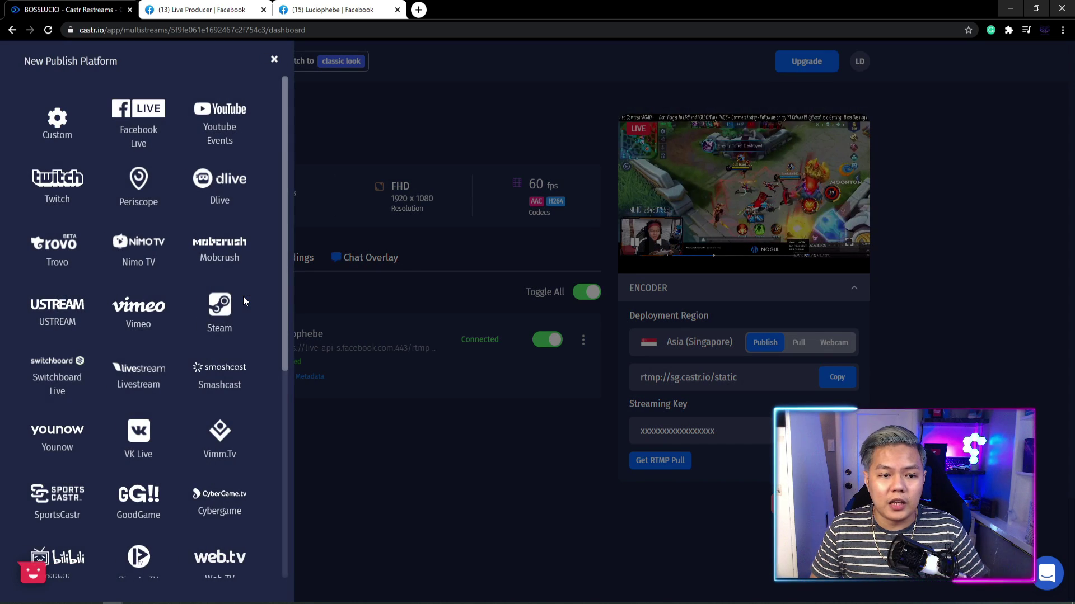
pyautogui.click(232, 134)
pyautogui.click(387, 146)
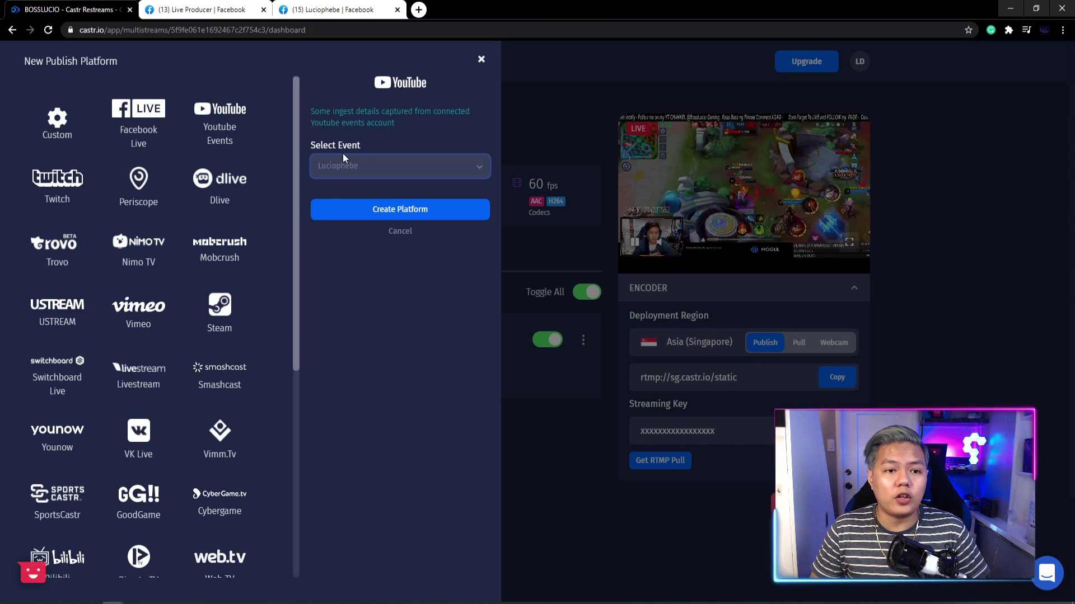
pyautogui.click(355, 170)
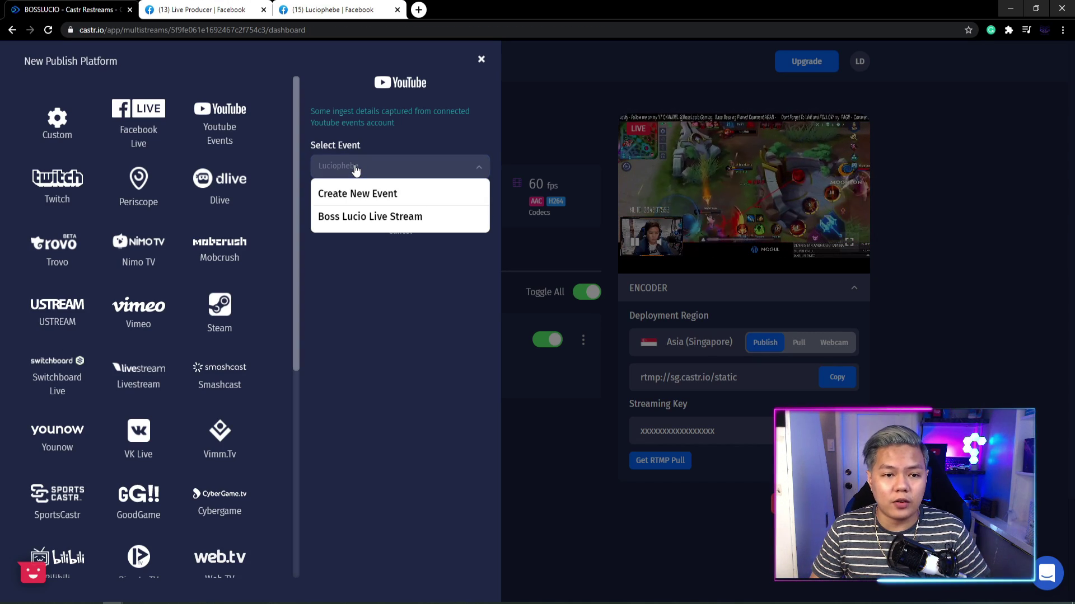
pyautogui.click(369, 218)
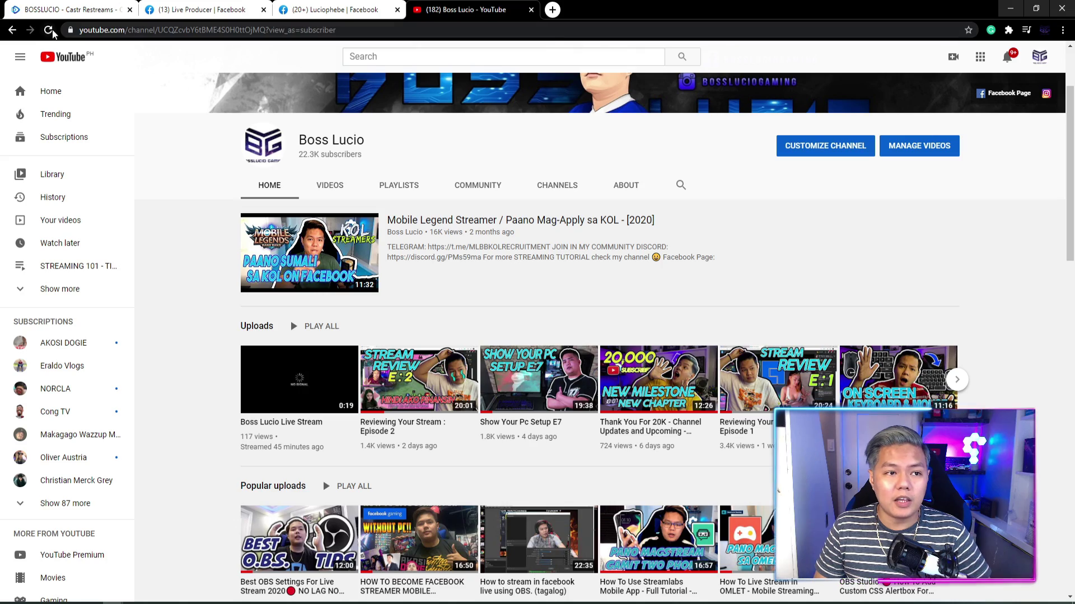
# Look for the live stream on the Boss Lucio YouTube channel and check the YouTube platform's connection in Castr
pyautogui.scroll(-3, 662, 266)
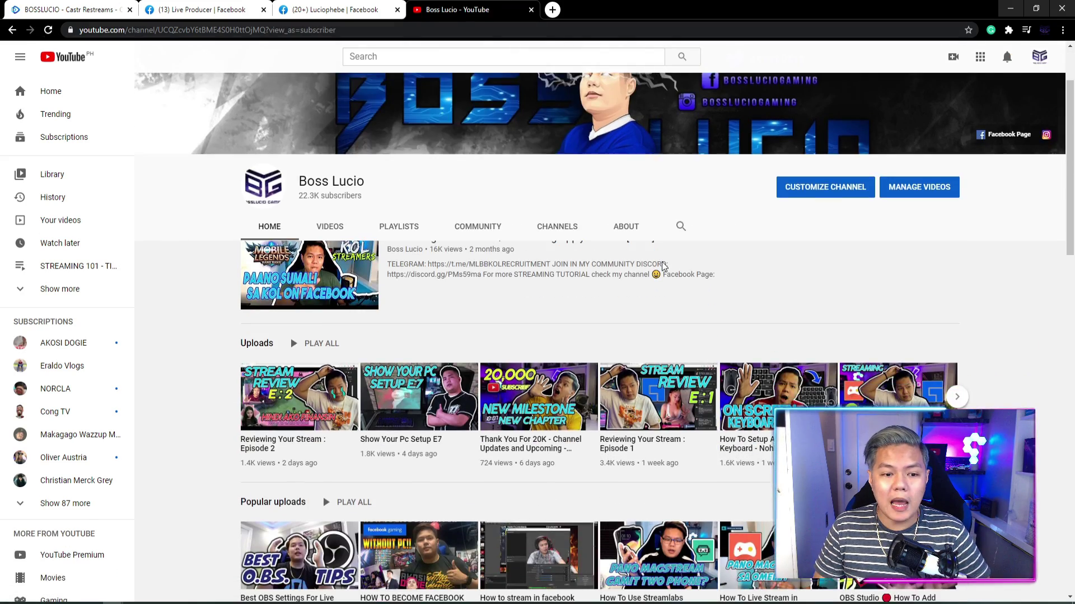
pyautogui.scroll(-3, 662, 266)
pyautogui.scroll(7, 663, 266)
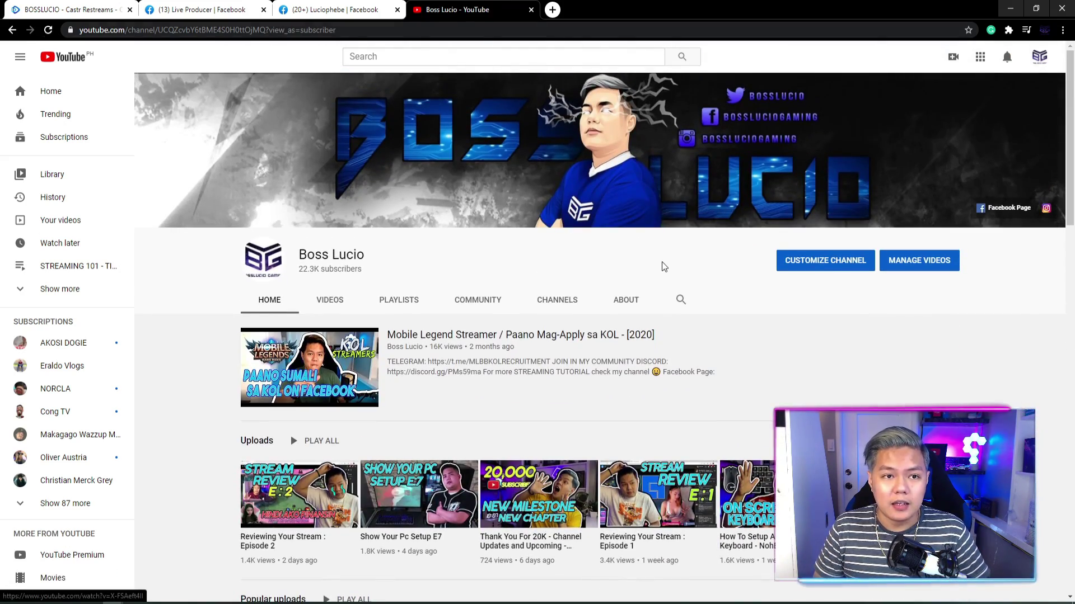
pyautogui.click(84, 4)
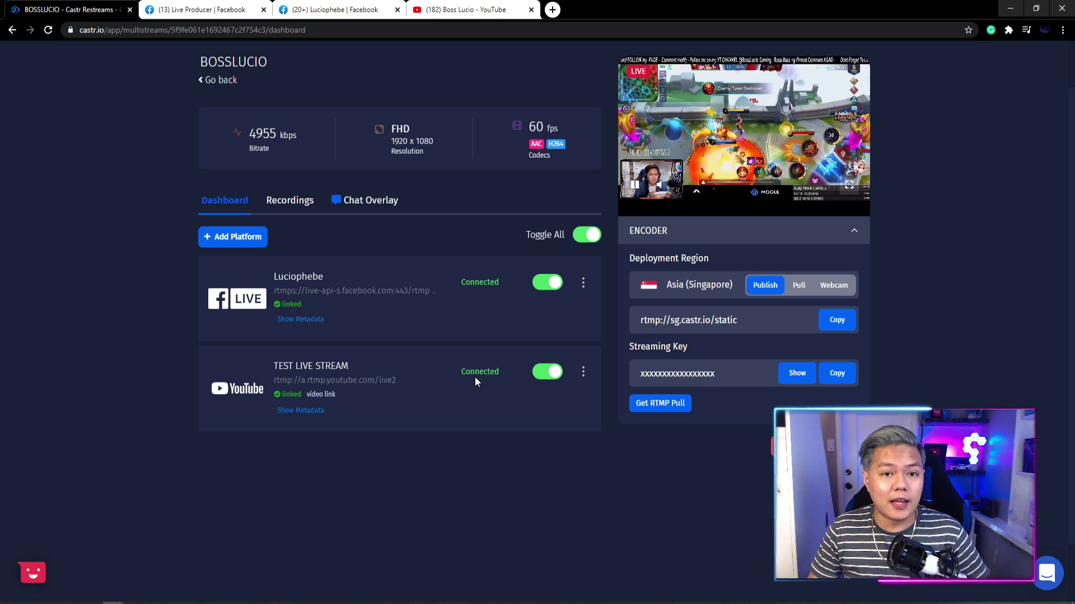
pyautogui.click(442, 5)
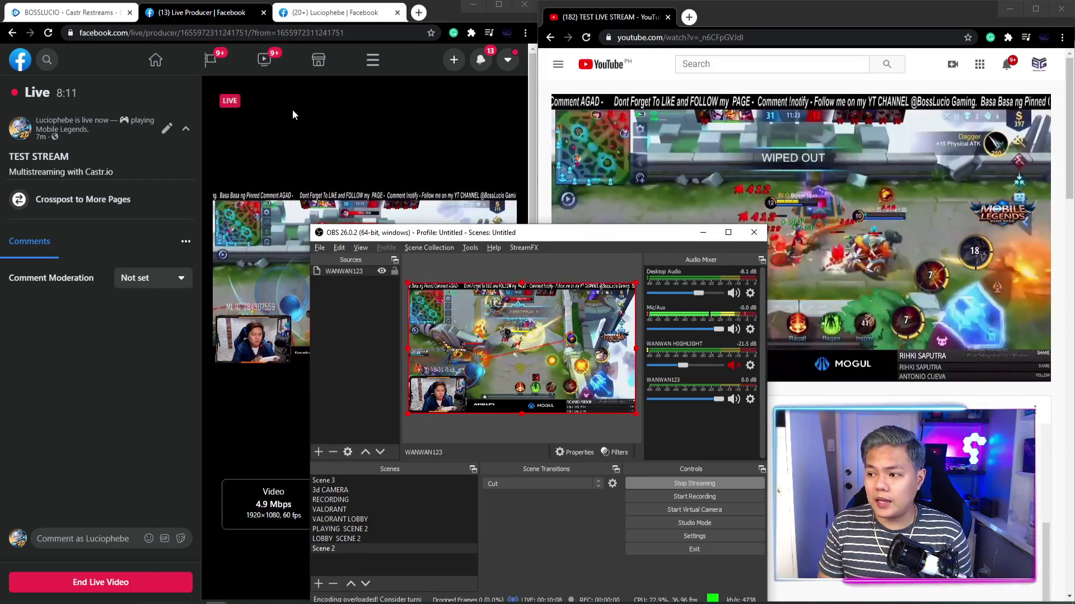
# Minimize OBS Studio and switch off the TEST LIVE STREAM YouTube platform in the Castr dashboard
pyautogui.moveTo(566, 232); pyautogui.dragTo(504, 224)
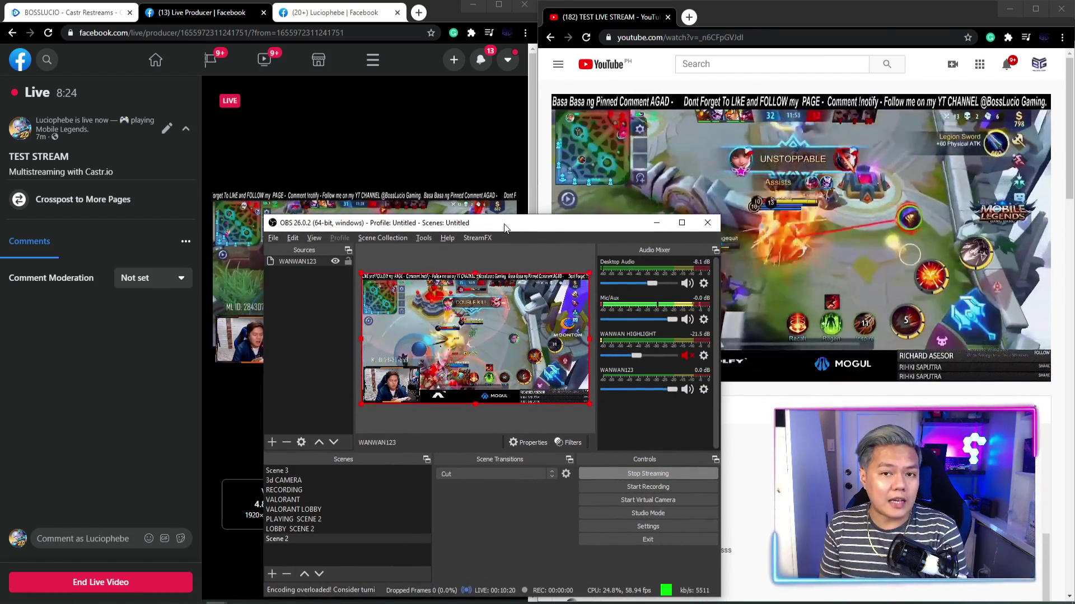
pyautogui.click(61, 12)
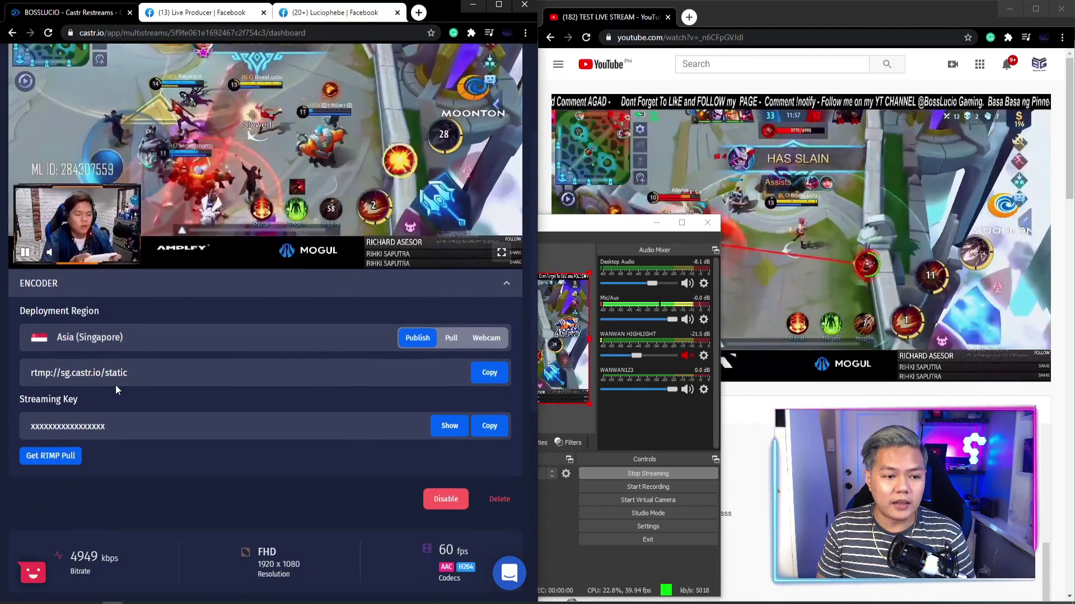
pyautogui.scroll(-7, 115, 385)
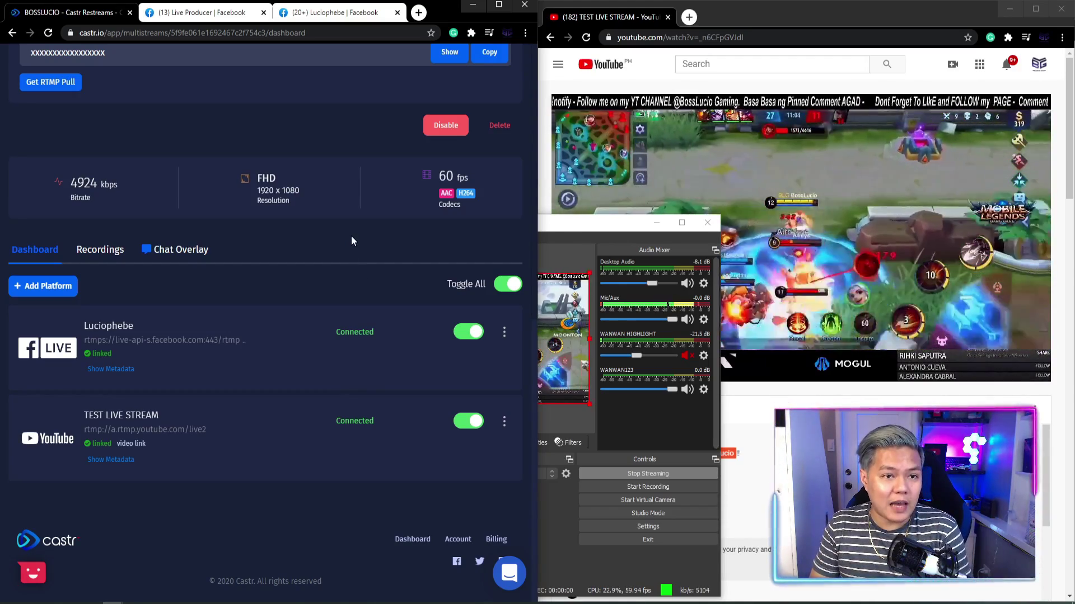
pyautogui.click(657, 224)
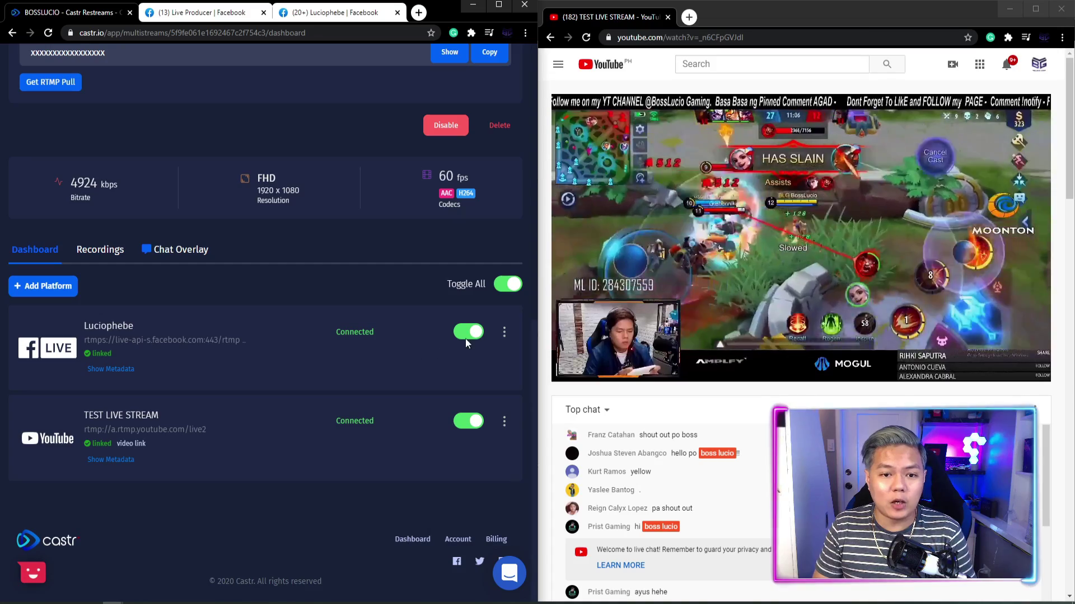
pyautogui.click(475, 431)
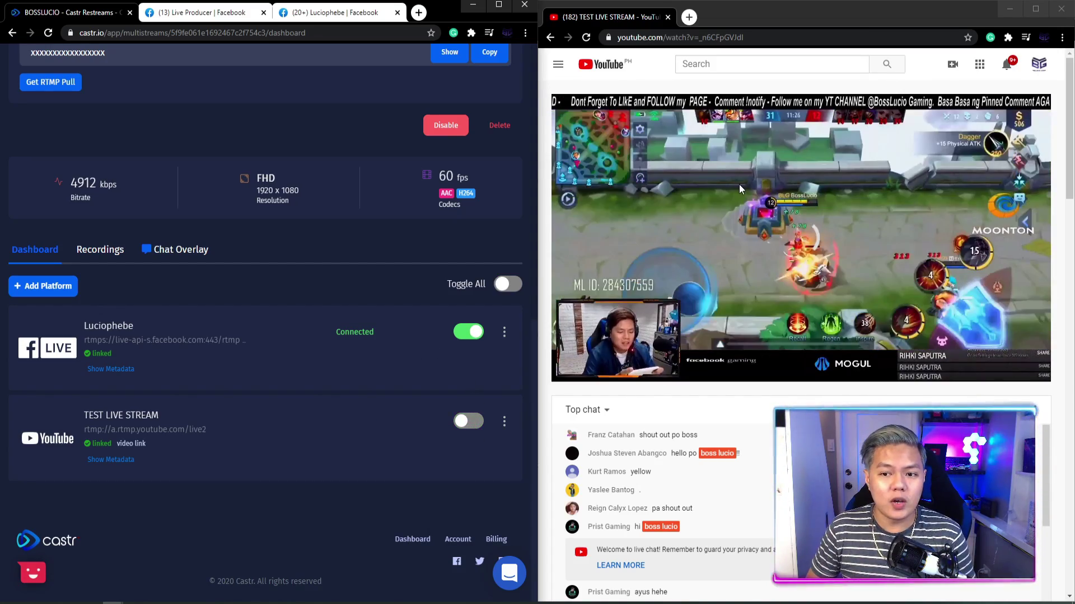